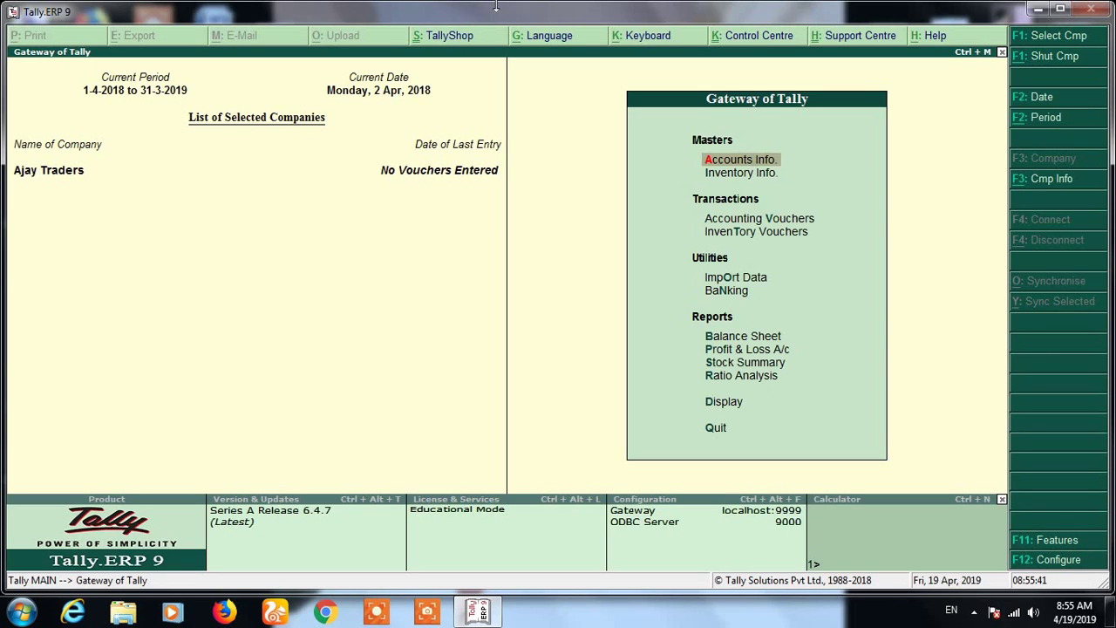
# - Start a new ledger in Accounts Info and name it Ganga Trtaders, leaving the alias empty
pyautogui.press('Return')
pyautogui.press('Down')
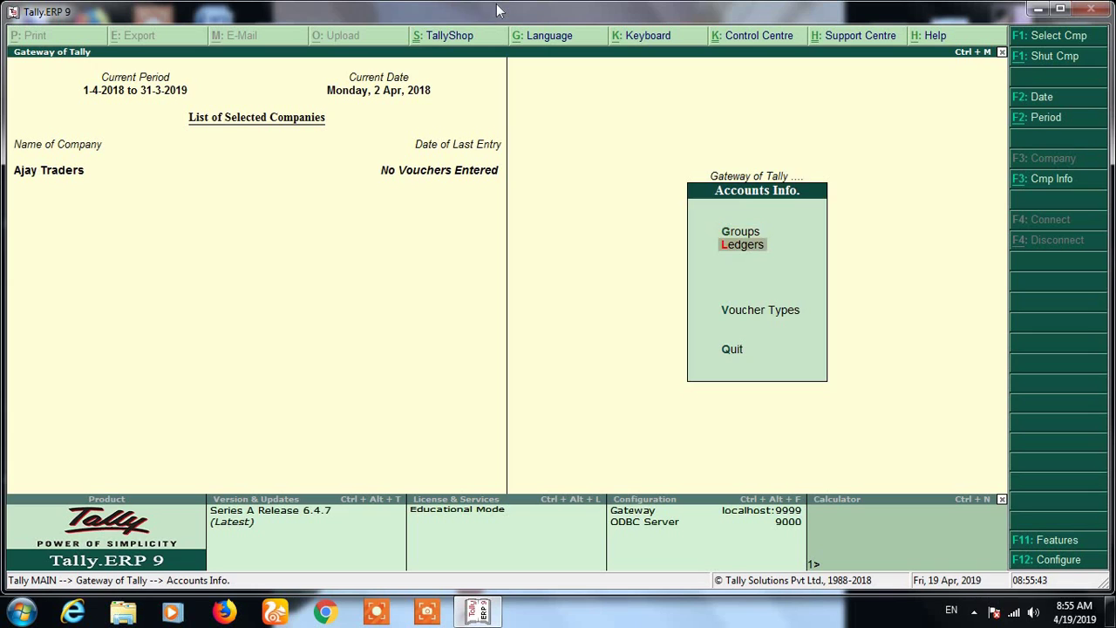
pyautogui.press('Return')
pyautogui.press('Return')
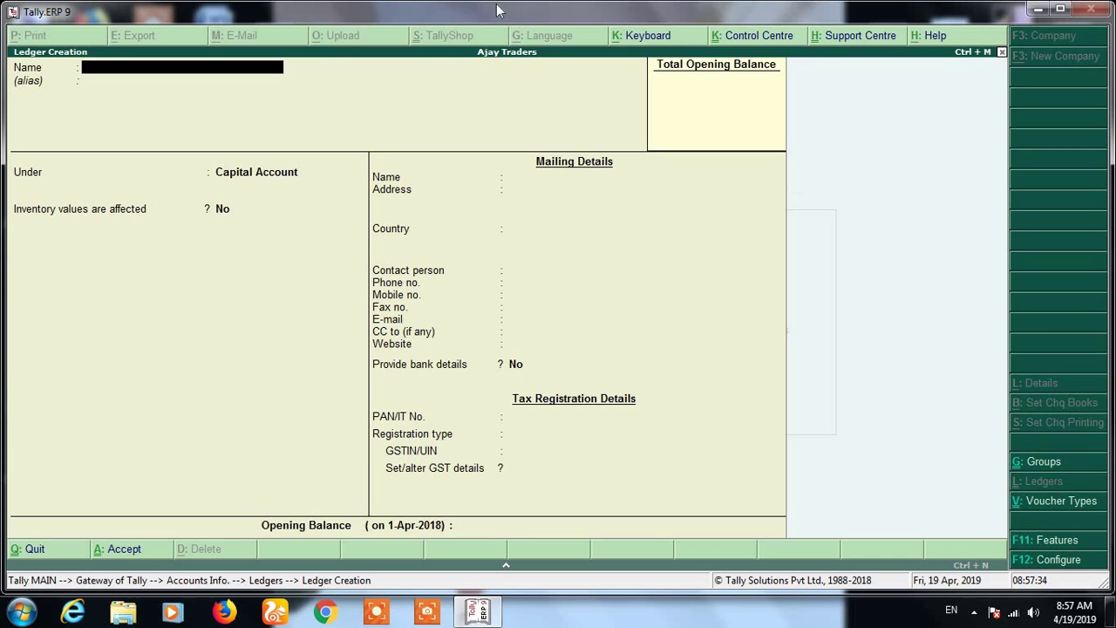
pyautogui.write('Ganga Trtaders')
pyautogui.press('Return')
pyautogui.press('Return')
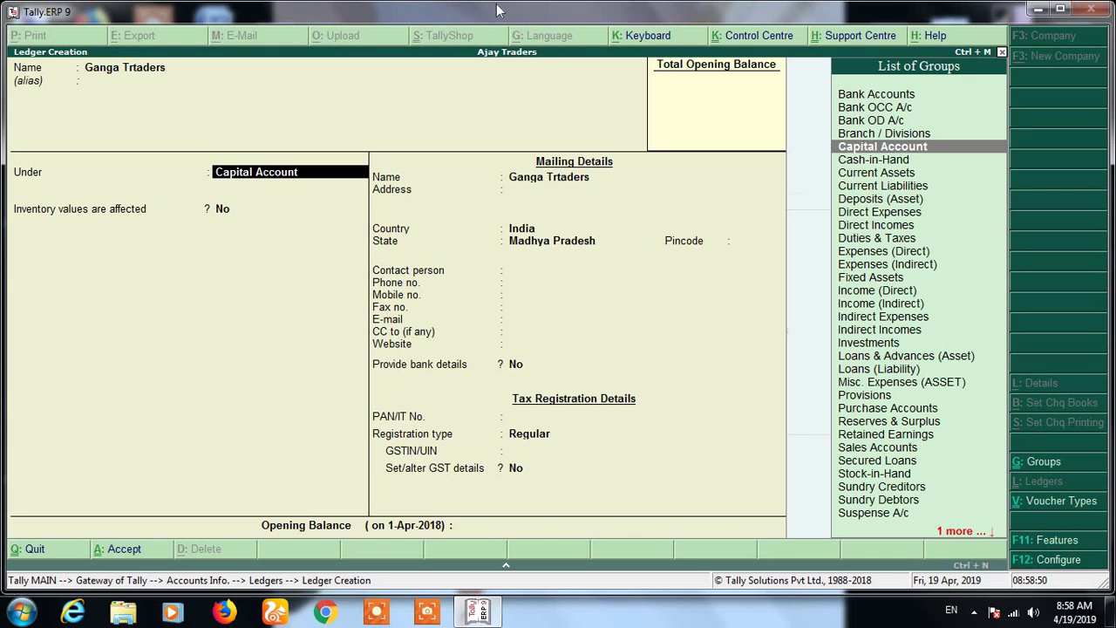
# - Place the new ledger under the Sundry Creditors group
pyautogui.write('Su')
pyautogui.press('Down')
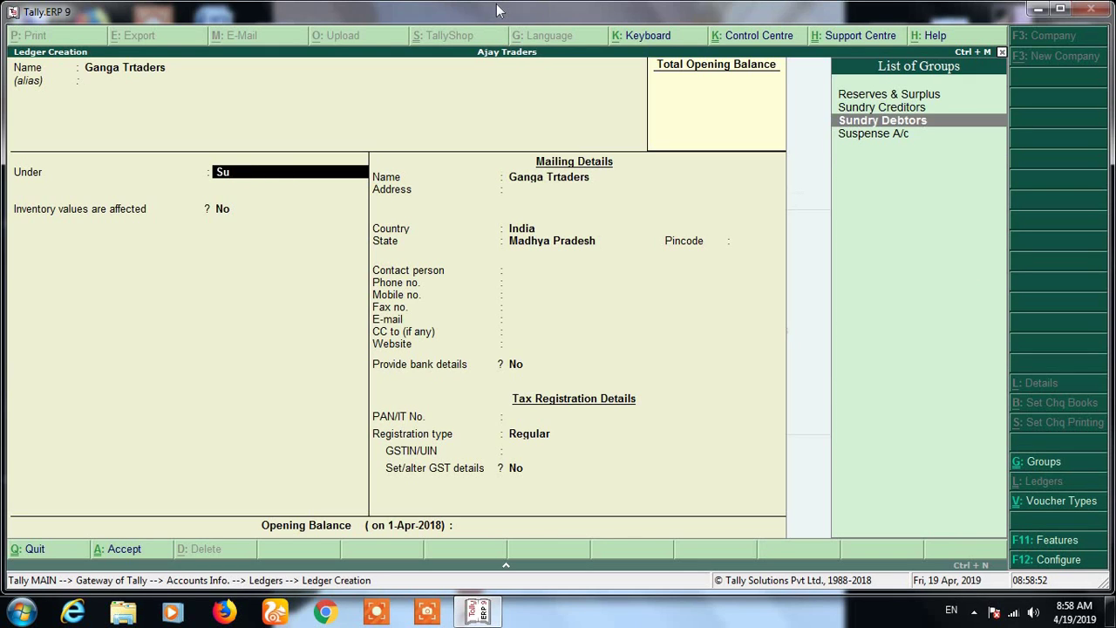
pyautogui.press('Up')
pyautogui.press('Return')
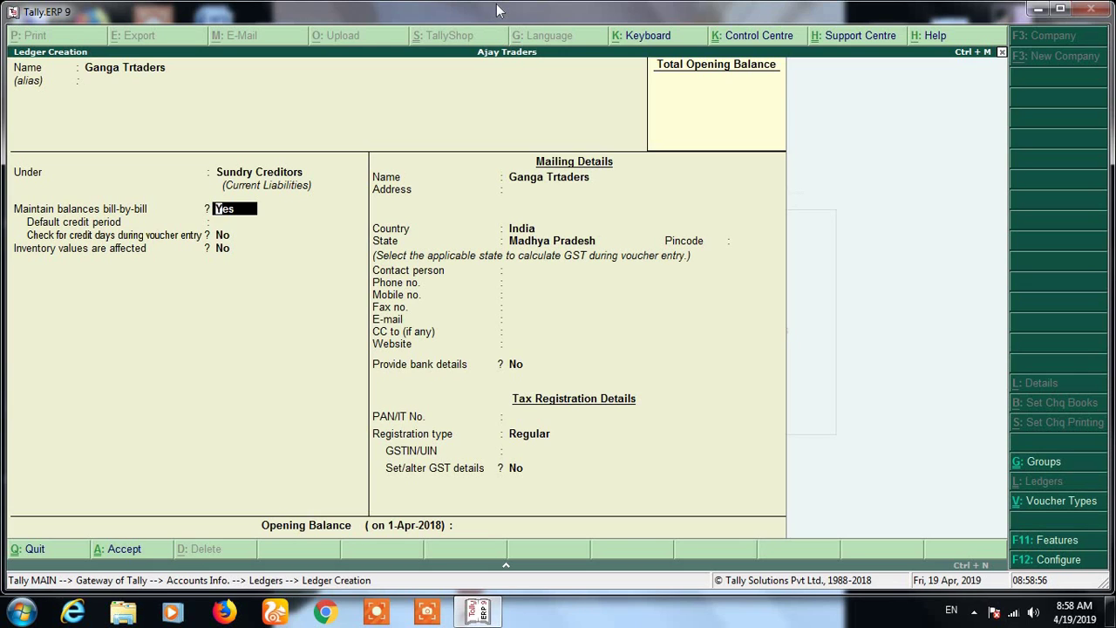
# - Keep the ledger's default billing and mailing details and enter the party's GSTIN/UIN
pyautogui.press('Return')
pyautogui.press('Return')
pyautogui.press('Return')
pyautogui.press('Return')
pyautogui.press('Return')
pyautogui.press('Return')
pyautogui.press('Return')
pyautogui.press('Return')
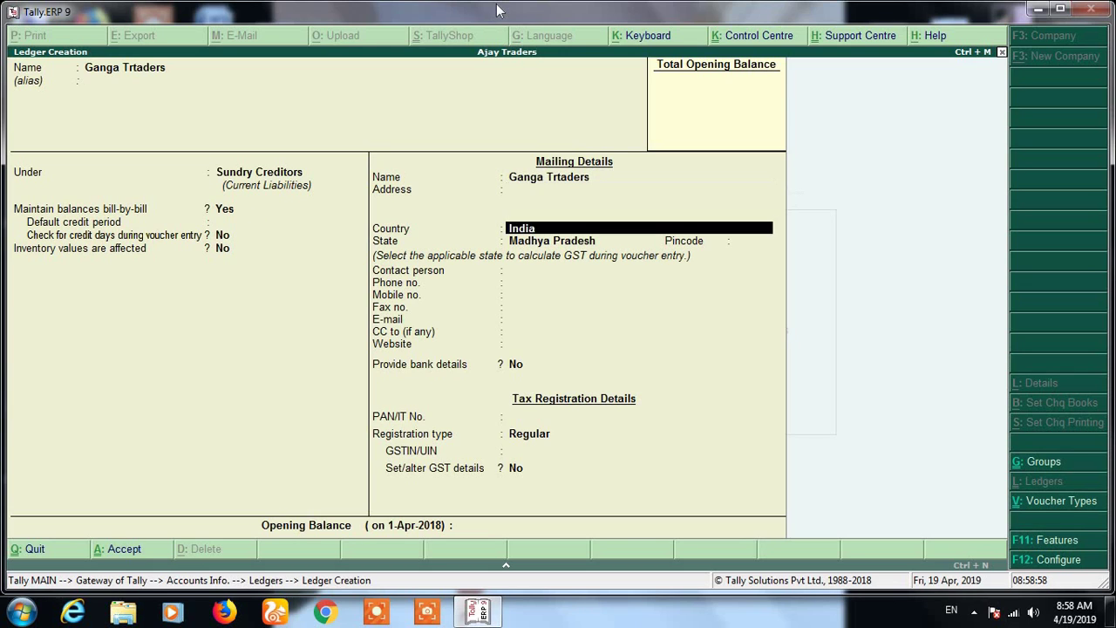
pyautogui.press('Return')
pyautogui.press('Return')
pyautogui.press('Return')
pyautogui.press('Return')
pyautogui.press('Return')
pyautogui.press('Return')
pyautogui.press('Return')
pyautogui.press('Return')
pyautogui.press('Return')
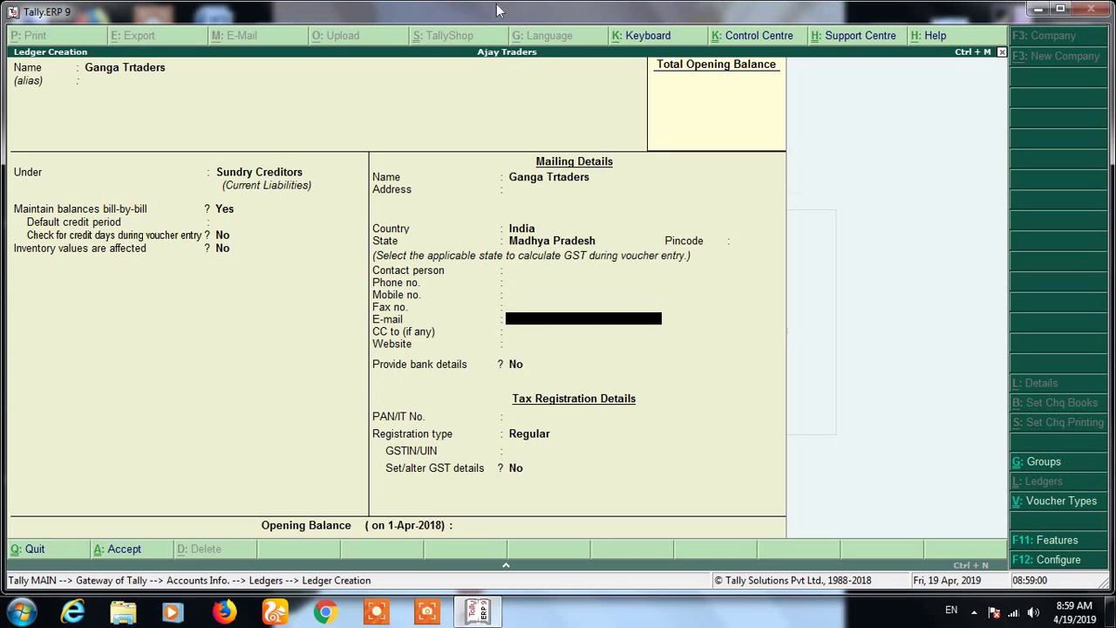
pyautogui.write('23')
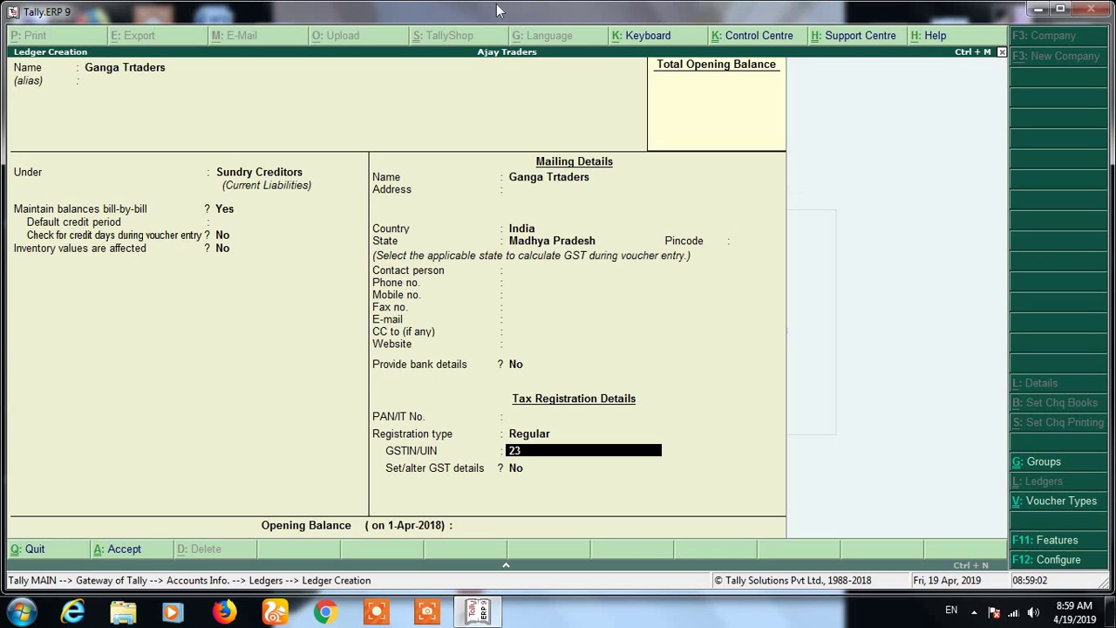
pyautogui.write('KIJUH1254L1Z4')
pyautogui.press('Return')
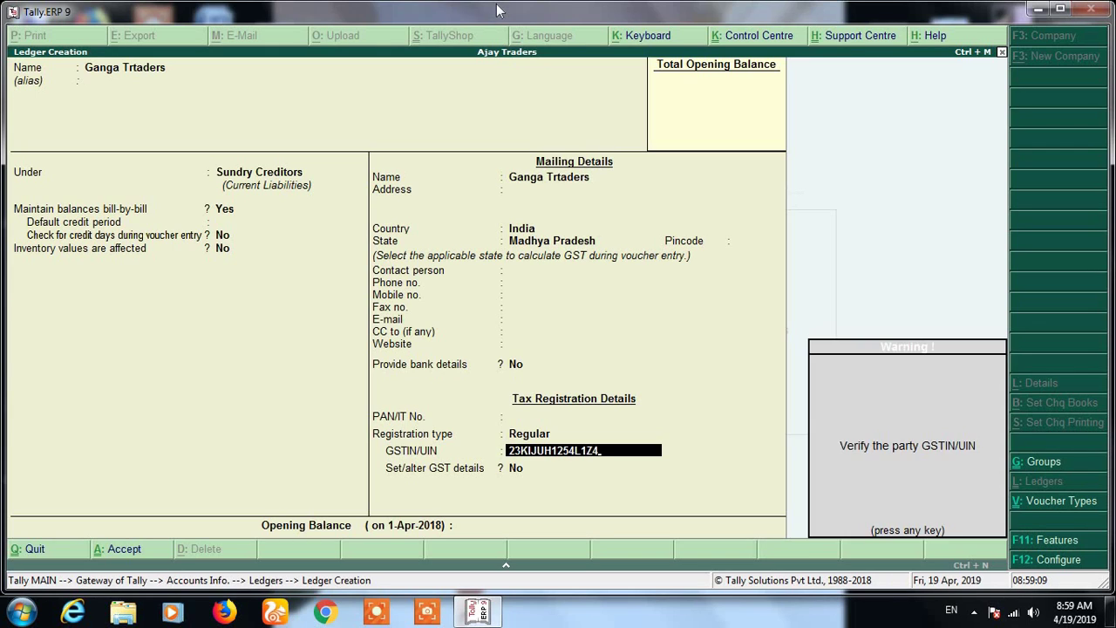
# - Finish and save the creditor ledger, and return to the Gateway of Tally without quitting
pyautogui.press('Return')
pyautogui.press('Return')
pyautogui.press('Return')
pyautogui.press('Return')
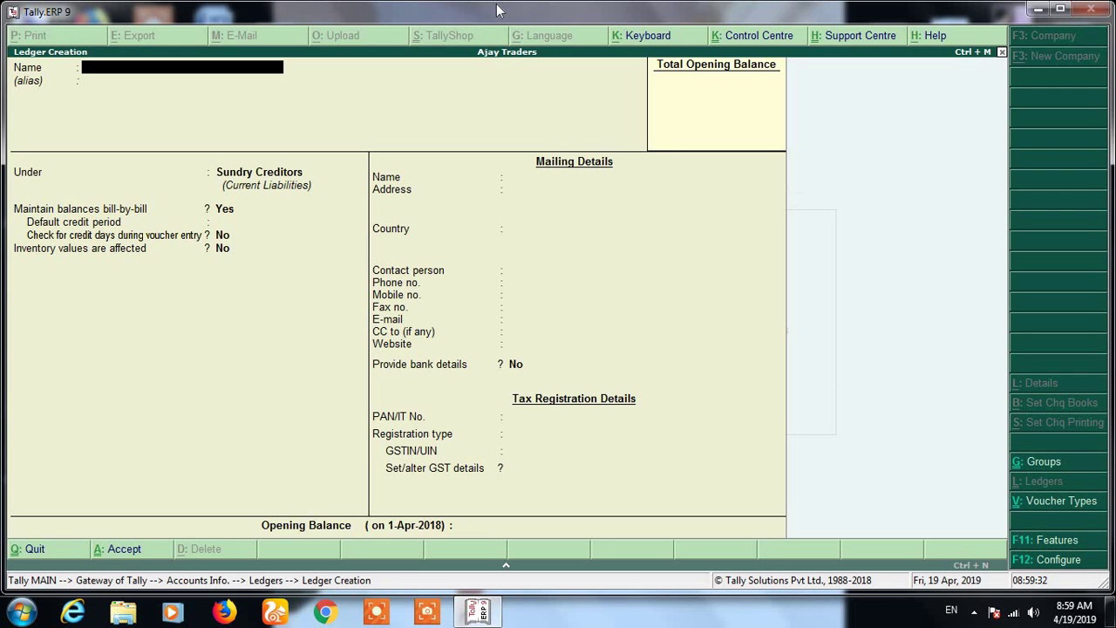
pyautogui.press('Escape')
pyautogui.press('Escape')
pyautogui.press('Escape')
pyautogui.press('Escape')
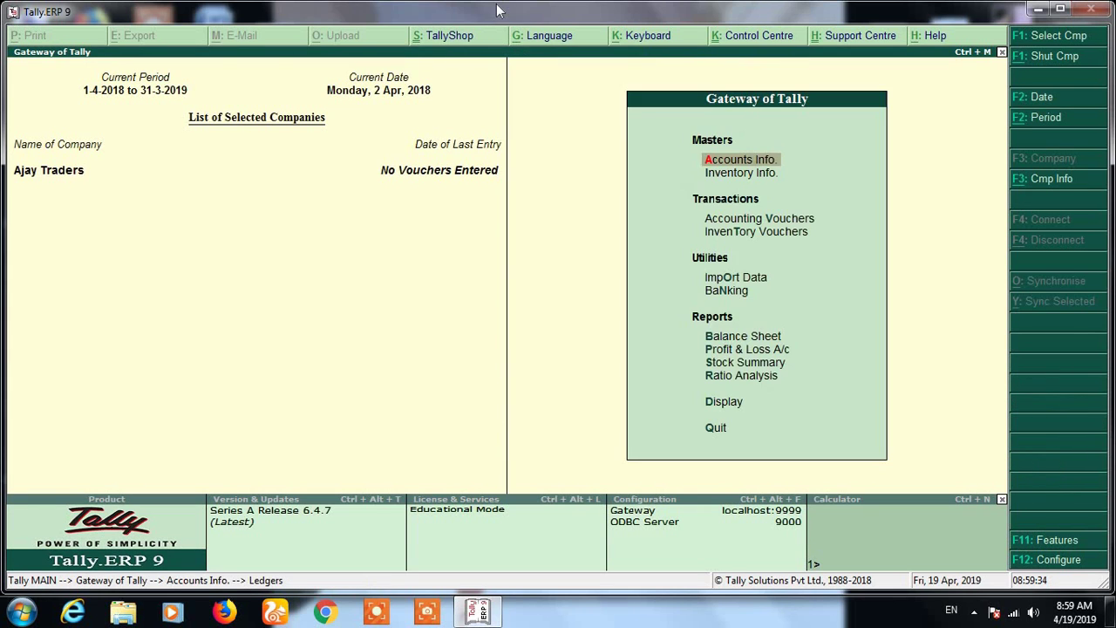
pyautogui.press('n')
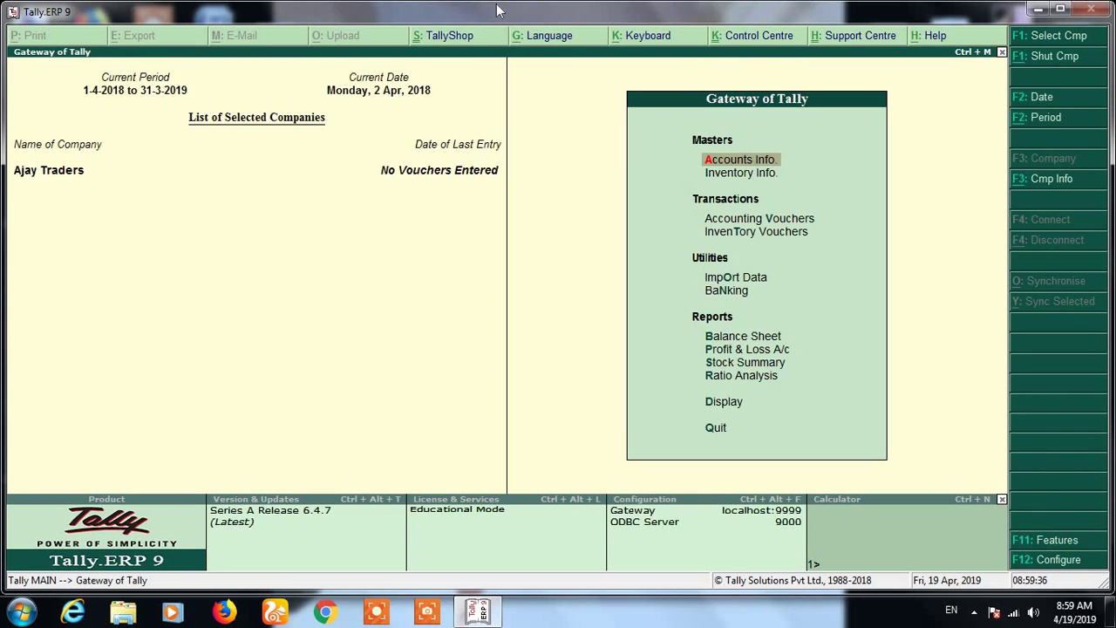
# - Start a Purchase accounting voucher using the Advance Purchase voucher class
pyautogui.press('Down')
pyautogui.press('Down')
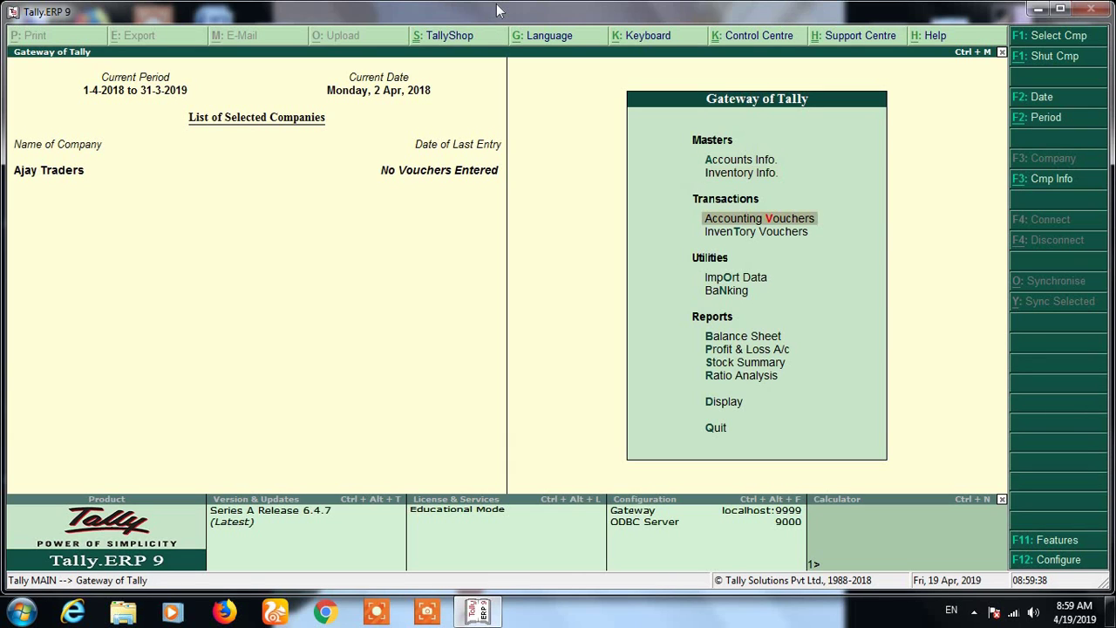
pyautogui.press('Return')
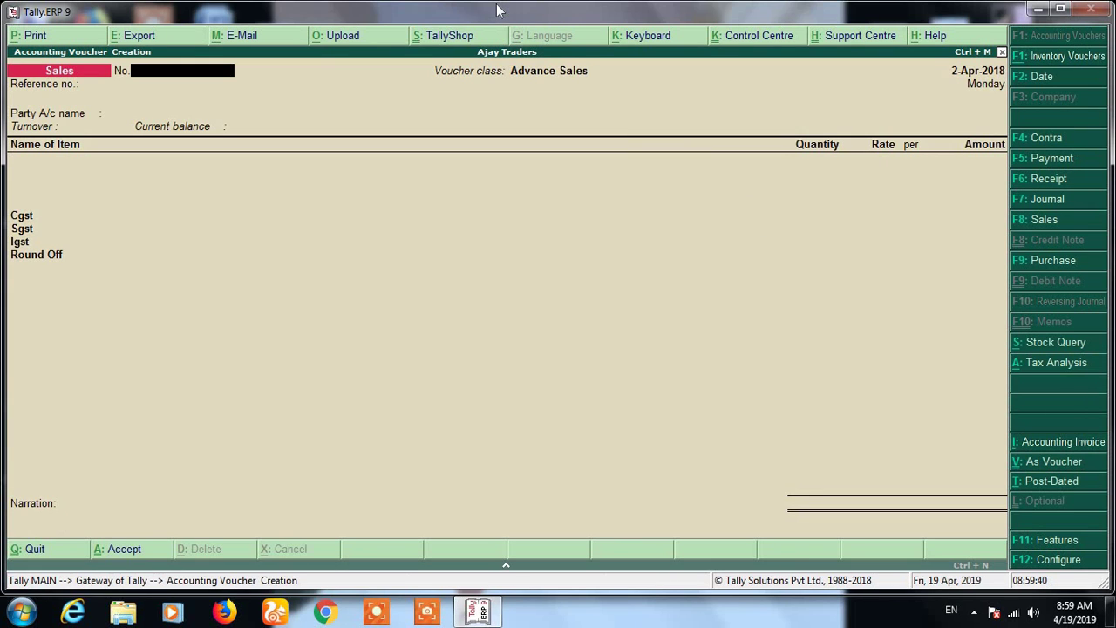
pyautogui.click(1051, 261)
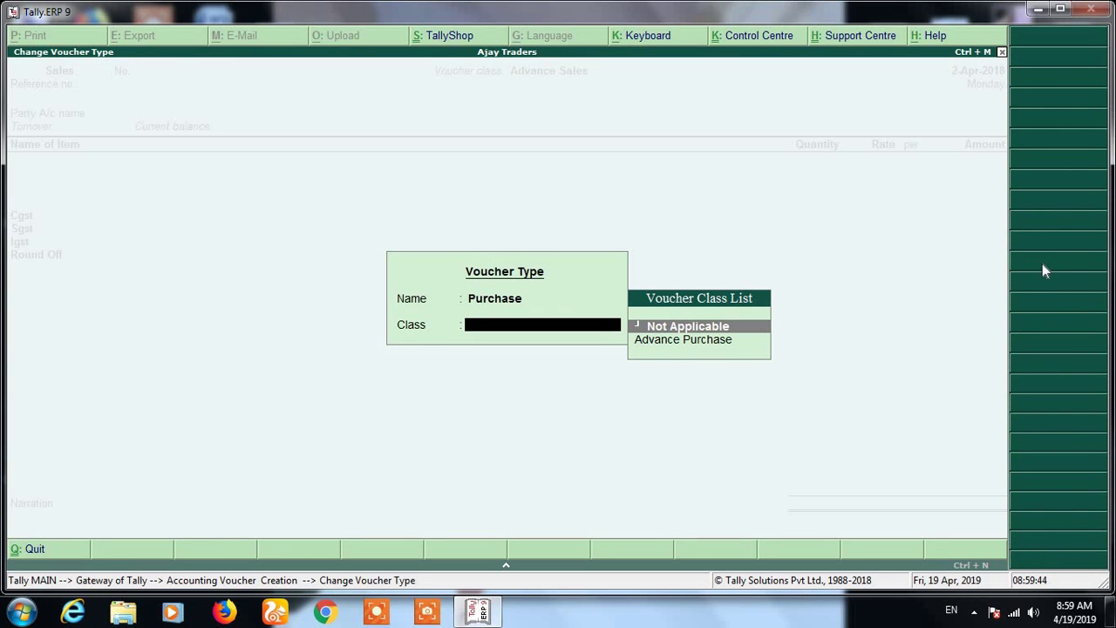
pyautogui.press('Down')
pyautogui.press('Return')
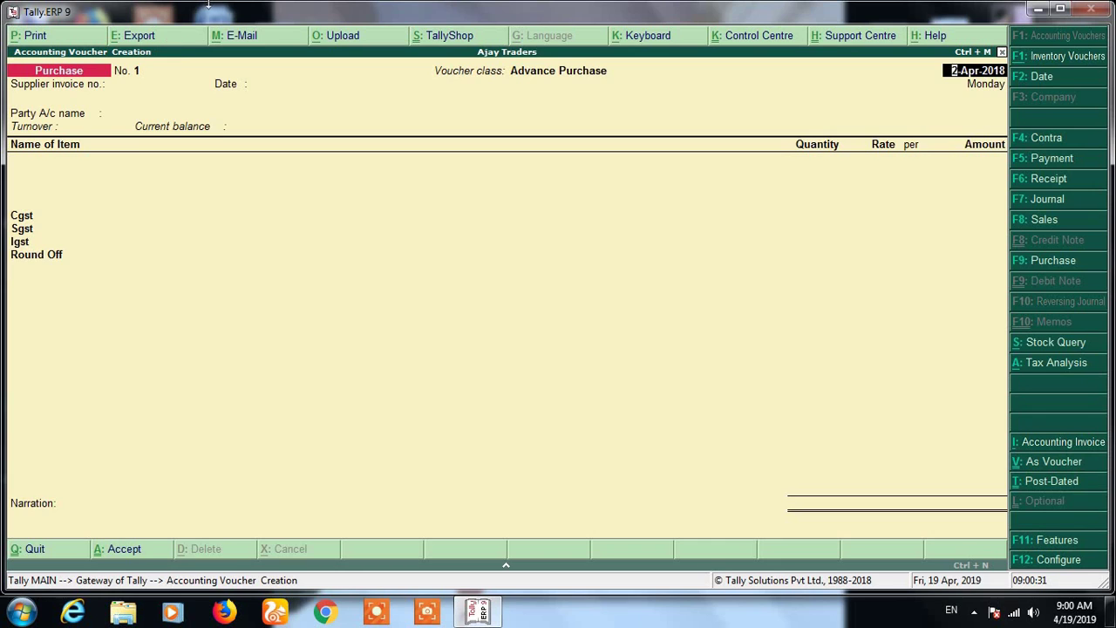
# - Fill in the purchase voucher header with date 1-Apr-2018, supplier invoice number 125 and party Ganga Trtaders
pyautogui.press('F2')
pyautogui.write('1-4')
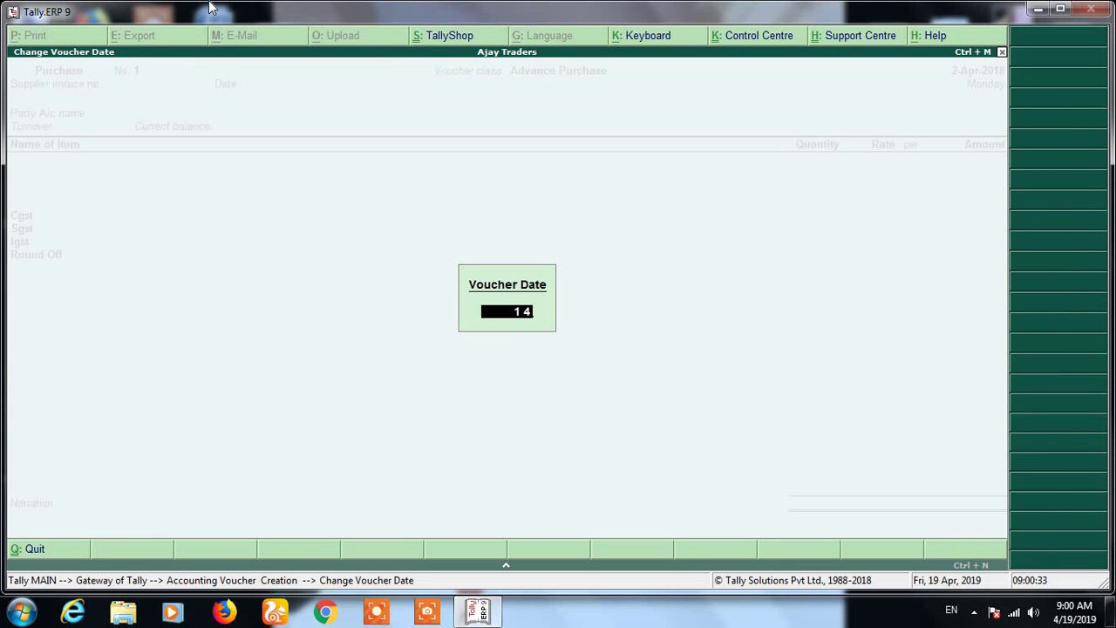
pyautogui.press('Return')
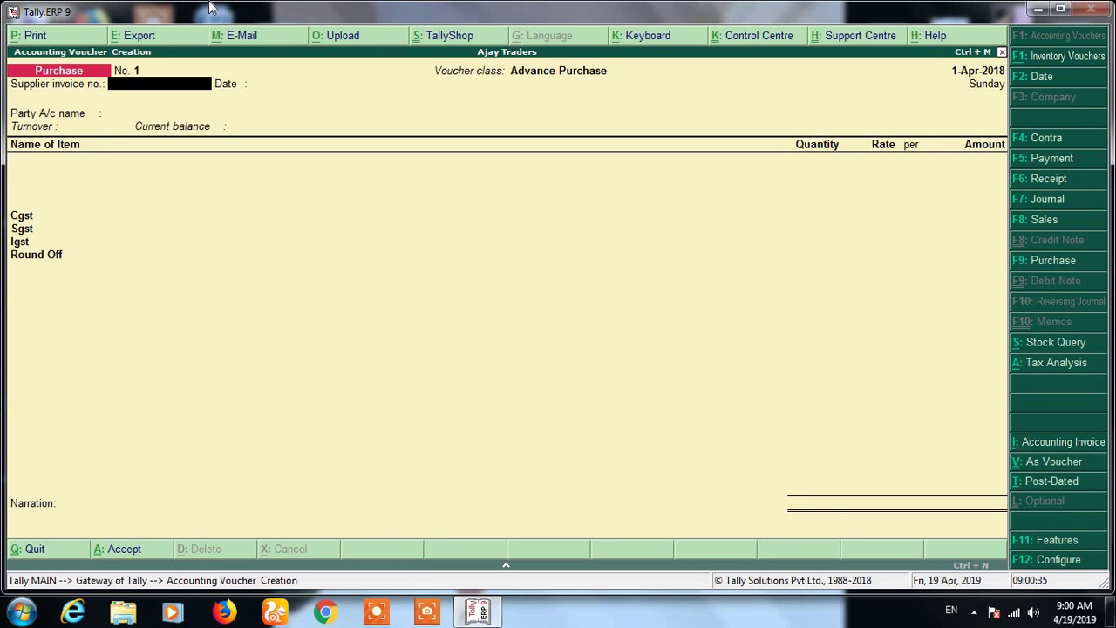
pyautogui.write('125')
pyautogui.press('Return')
pyautogui.press('Return')
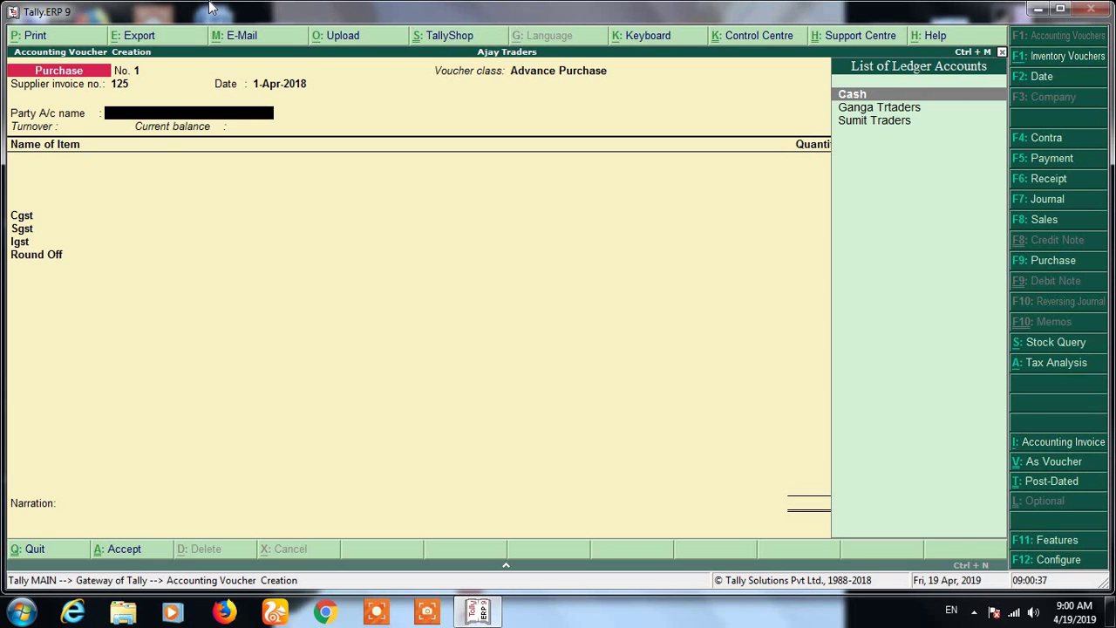
pyautogui.write('Ga')
pyautogui.press('Return')
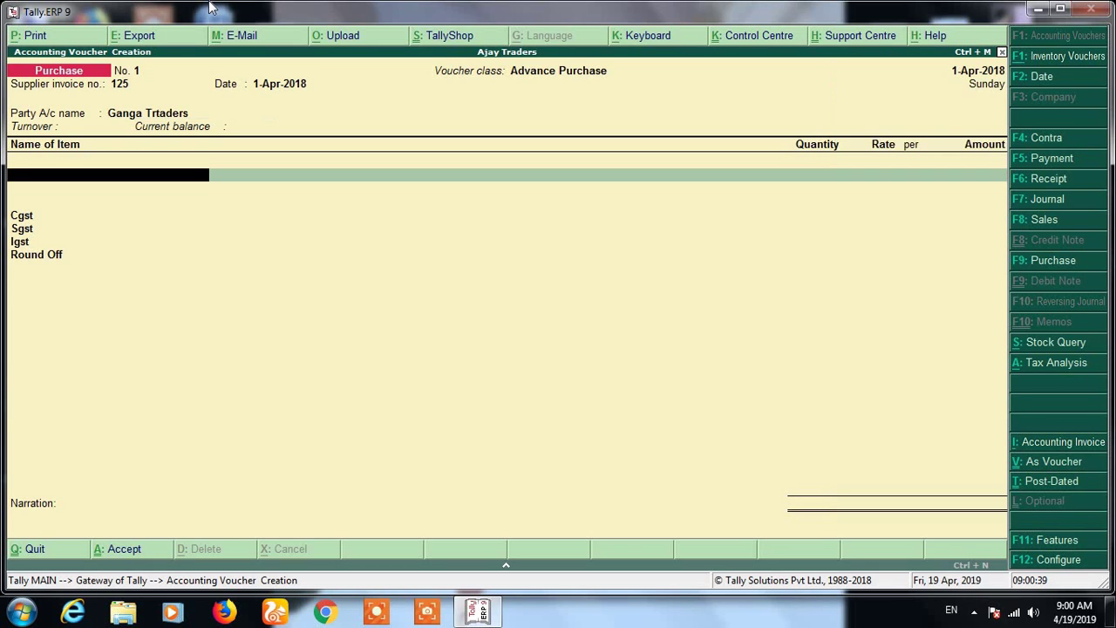
# - Add Stock Item A to the purchase with a quantity of 100 kgs, keeping the default rate
pyautogui.press('Down')
pyautogui.press('Down')
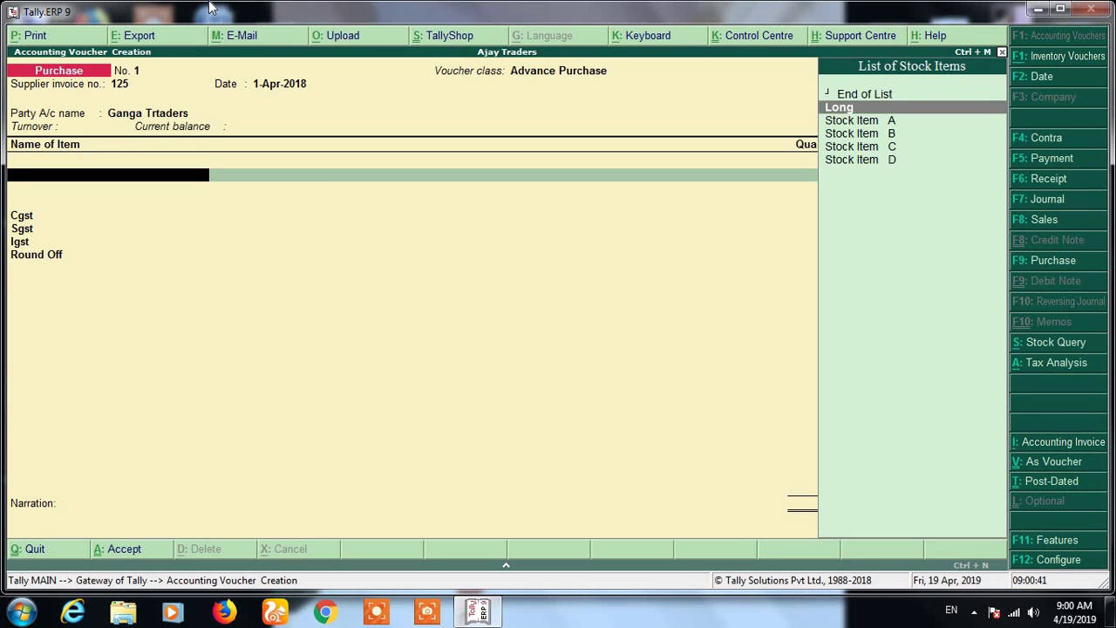
pyautogui.press('Return')
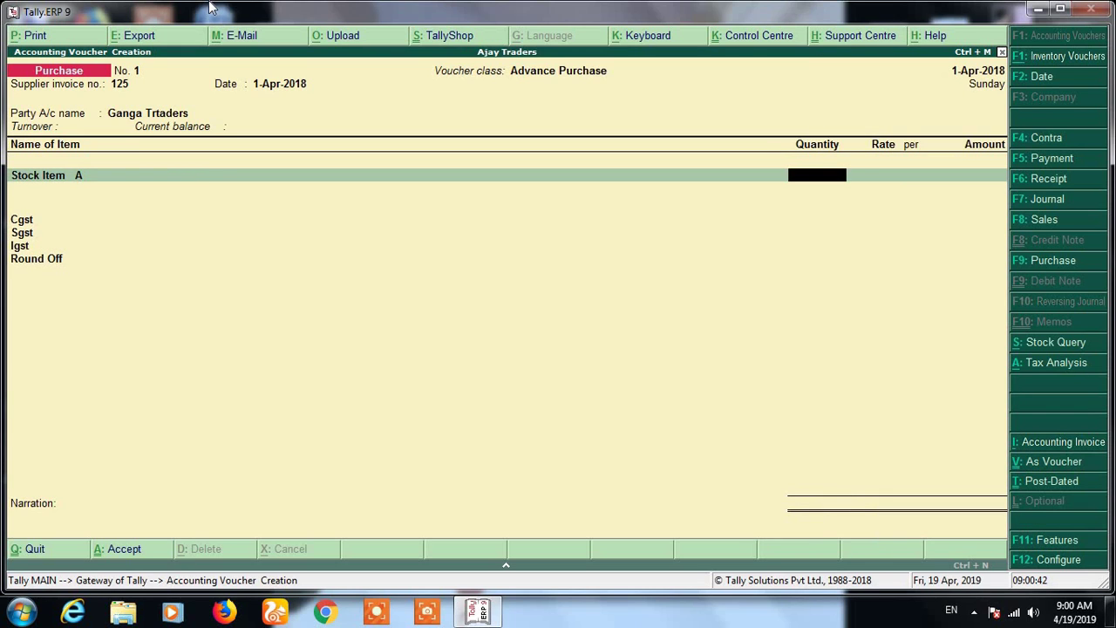
pyautogui.write('100')
pyautogui.press('Return')
pyautogui.press('Return')
pyautogui.press('Return')
pyautogui.press('Return')
# - Accept the bill-wise details as New Ref 125 and save the first purchase voucher
pyautogui.press('Return')
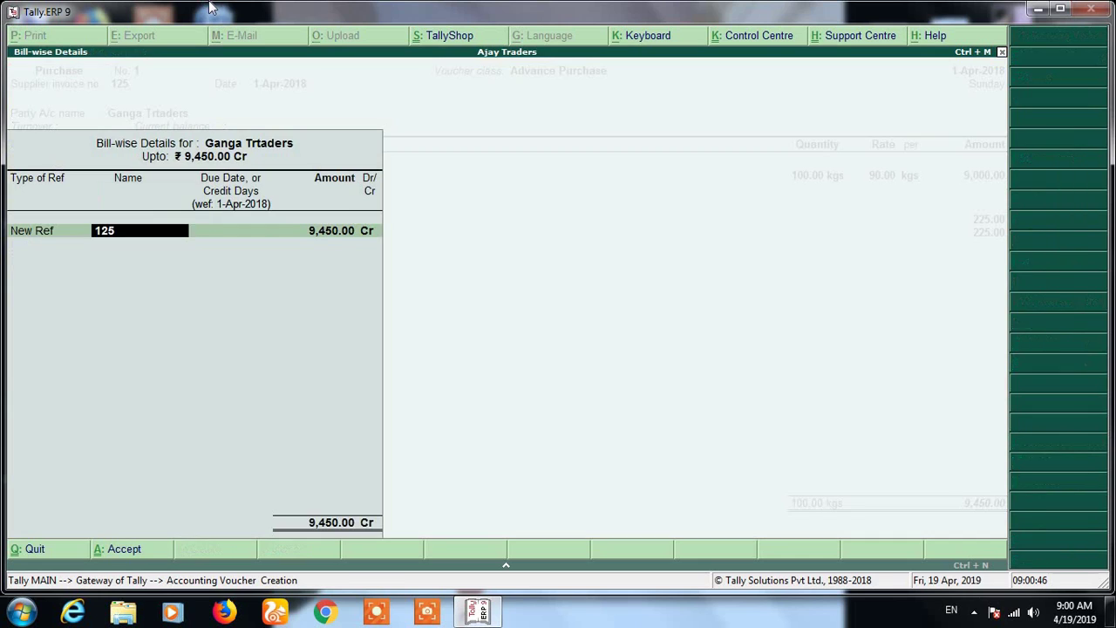
pyautogui.press('Return')
pyautogui.press('Return')
pyautogui.press('Return')
pyautogui.press('Return')
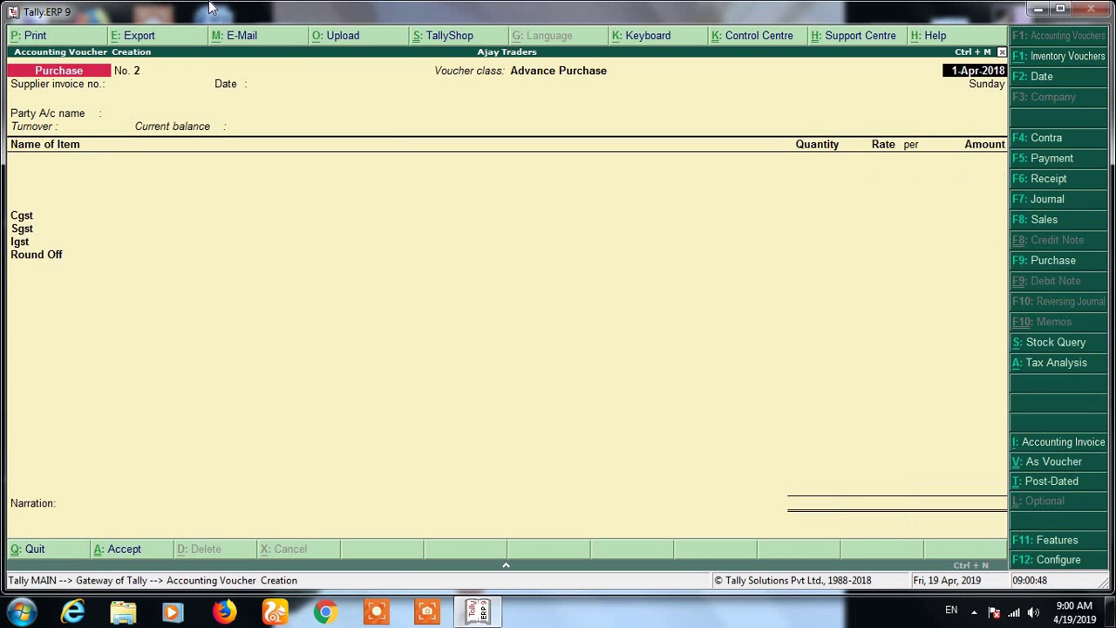
# - Fill in the second purchase voucher header with supplier invoice number 128 and party Ganga Trtaders, keeping the date
pyautogui.press('Return')
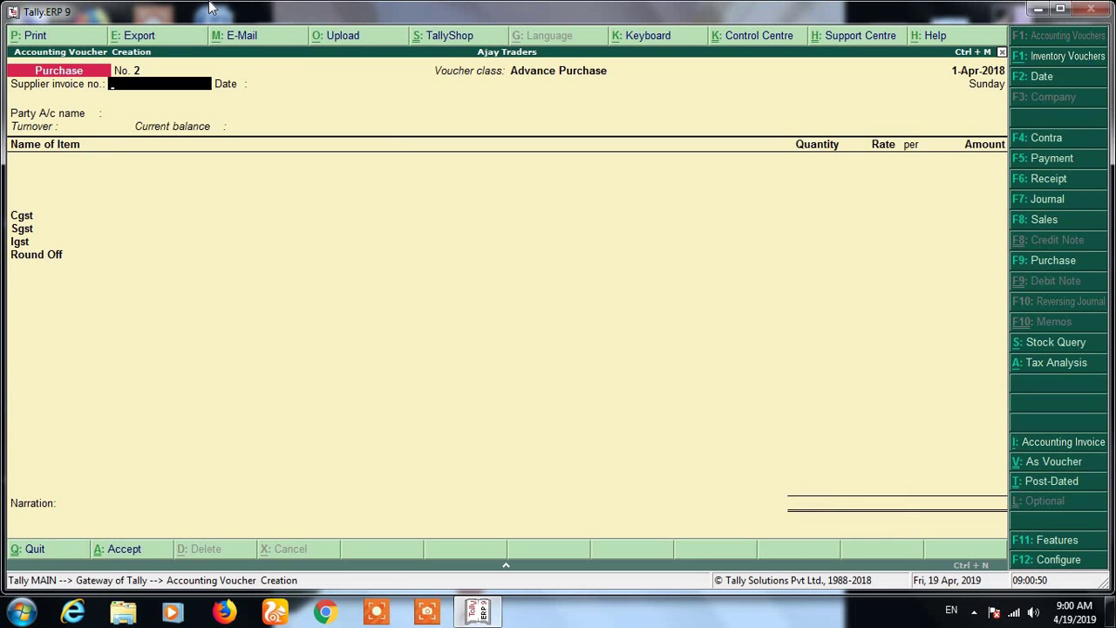
pyautogui.write('128')
pyautogui.press('Return')
pyautogui.press('Return')
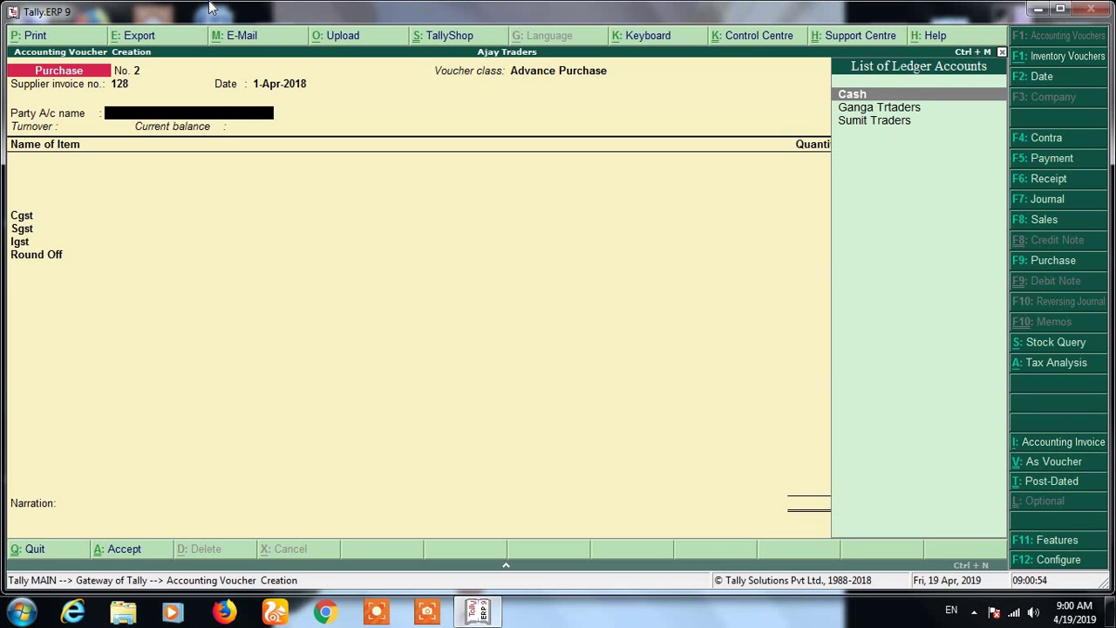
pyautogui.press('Down')
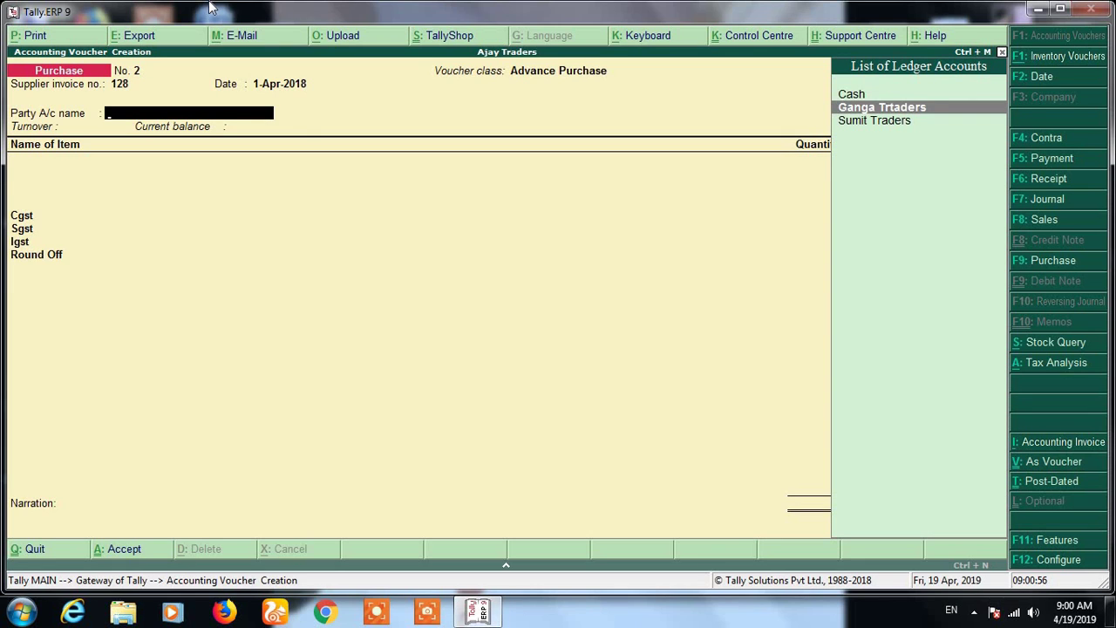
pyautogui.press('Return')
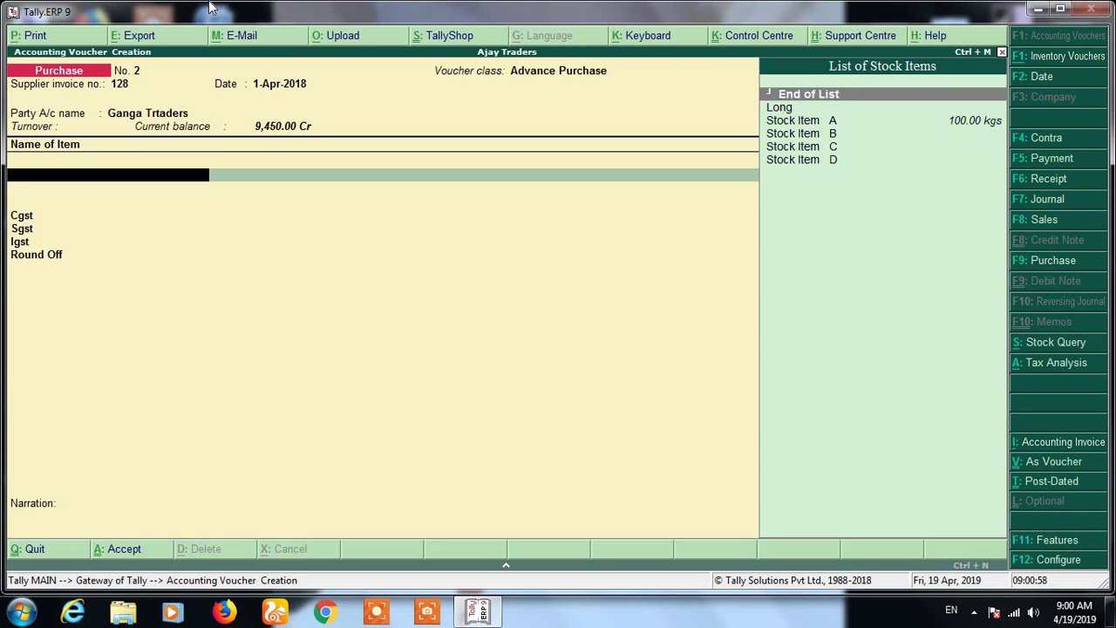
# - Add Stock Item B to the purchase with a quantity of 200 kgs, keeping the default rate
pyautogui.press('Down')
pyautogui.press('Down')
pyautogui.press('Down')
pyautogui.press('Return')
pyautogui.write('200')
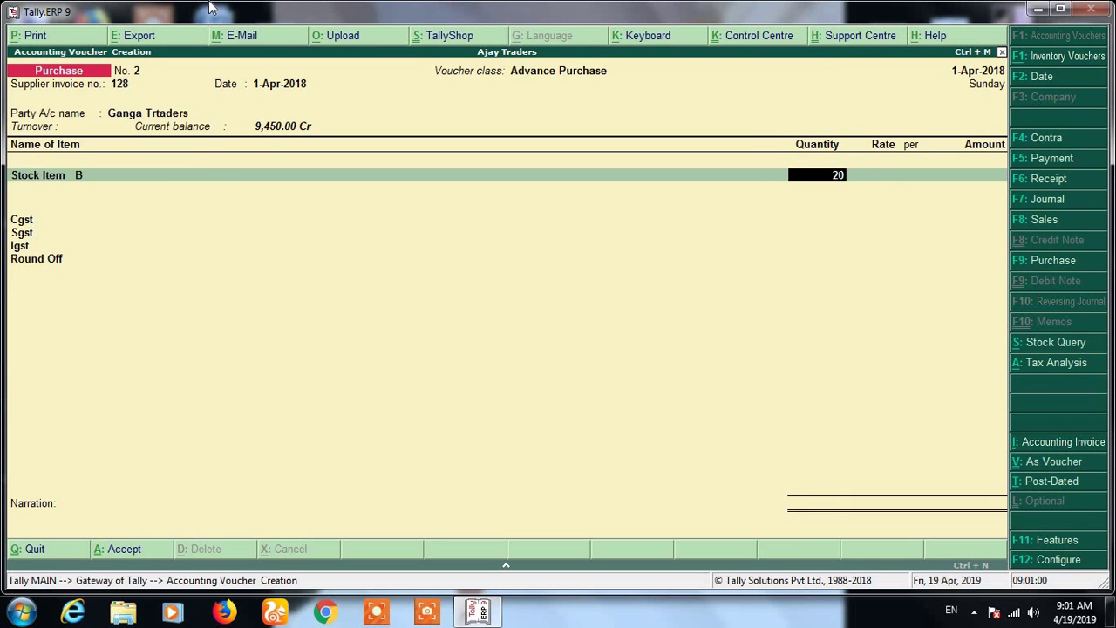
pyautogui.press('Return')
pyautogui.press('Return')
pyautogui.press('Return')
pyautogui.press('Return')
# - Accept the bill-wise details as New Ref 128 and save the second purchase voucher
pyautogui.press('Return')
pyautogui.press('Return')
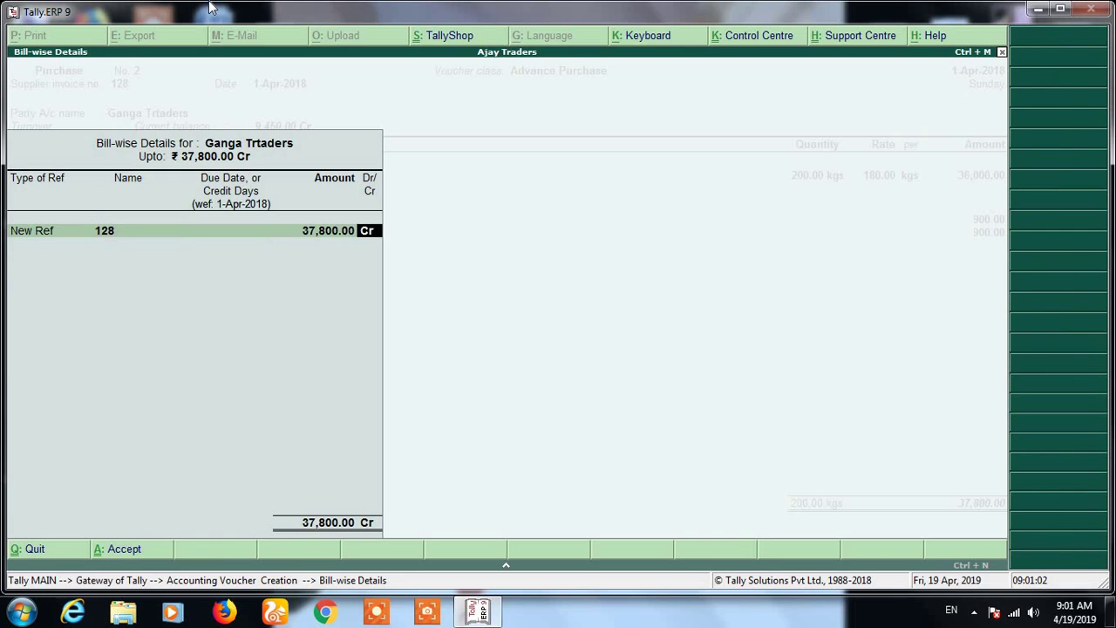
pyautogui.press('Return')
pyautogui.press('Return')
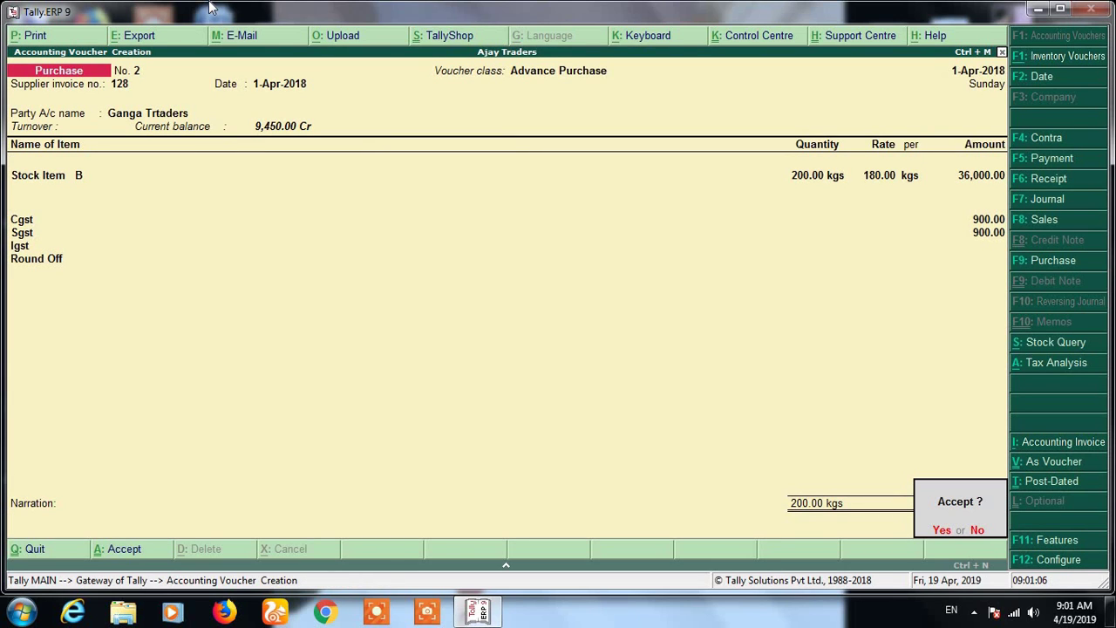
pyautogui.press('Return')
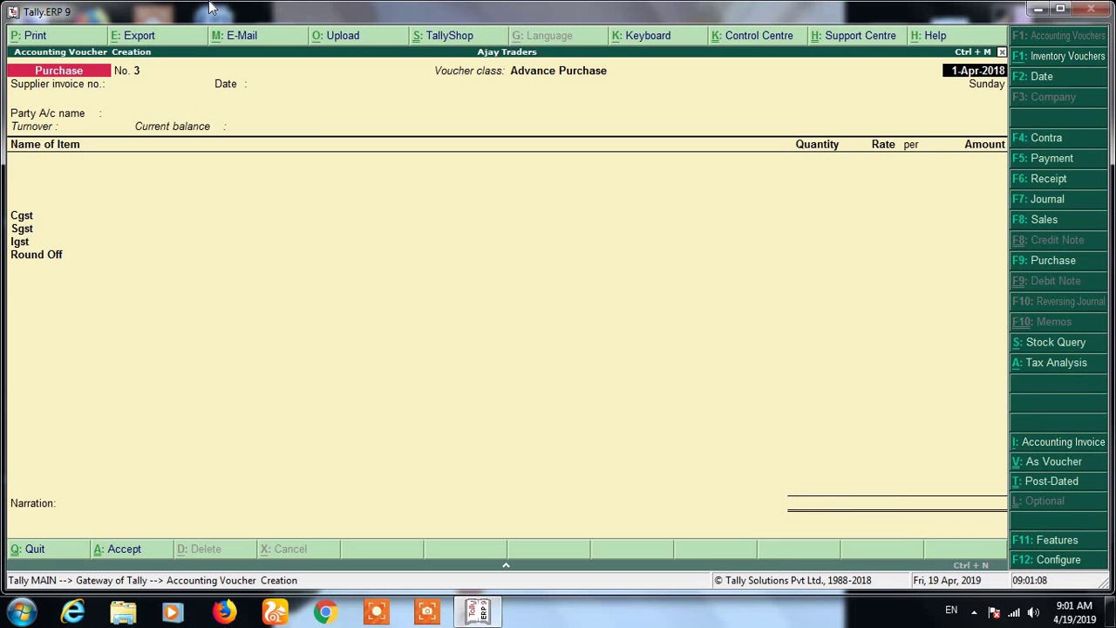
# - Date the third purchase voucher 2-Apr-2018 and enter supplier invoice number 145
pyautogui.press('F2')
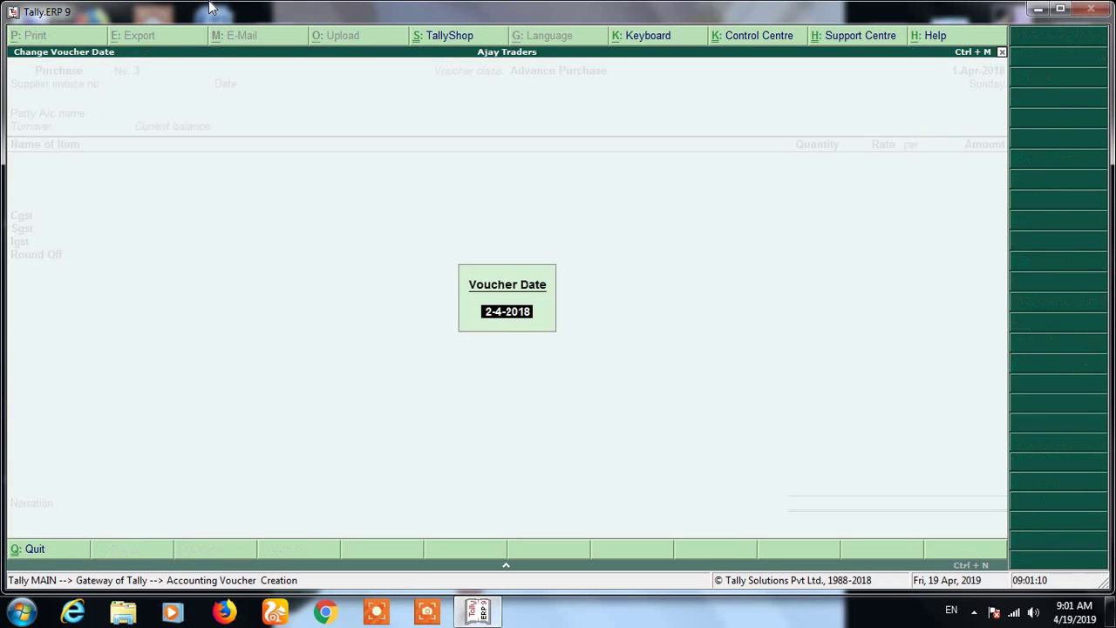
pyautogui.write('2')
pyautogui.press('Return')
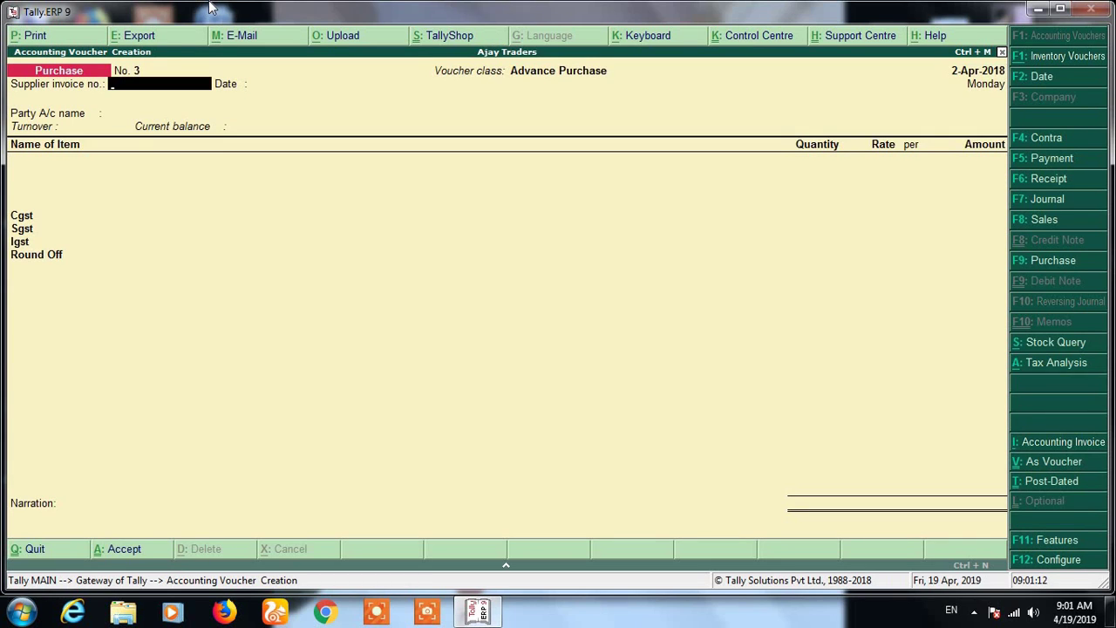
pyautogui.write('145')
pyautogui.press('Return')
pyautogui.press('Return')
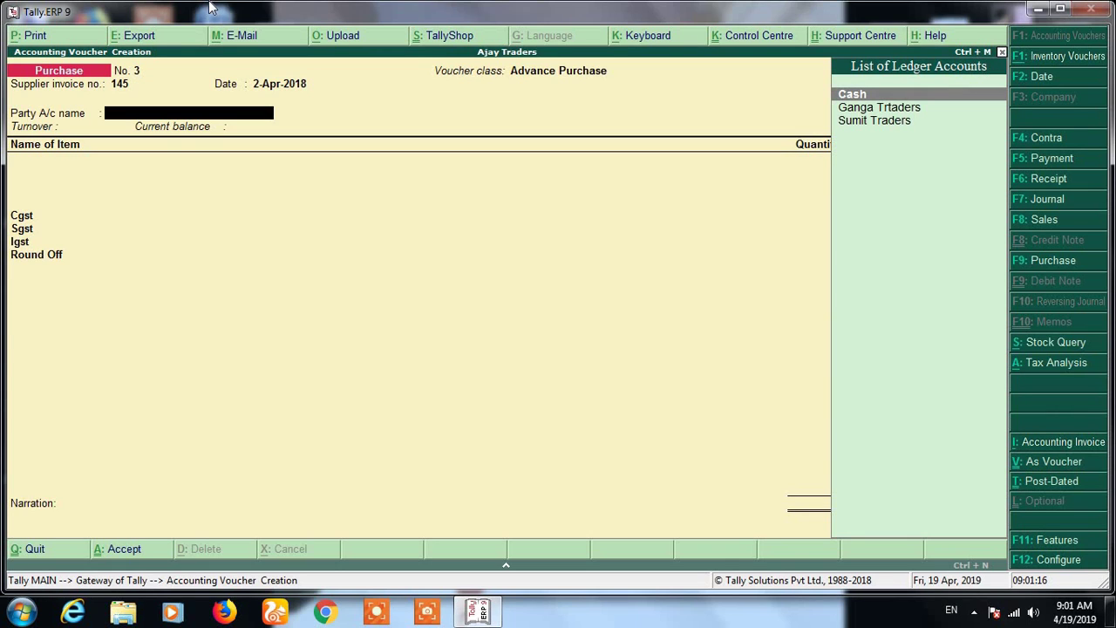
# - Choose Ganga Trtaders as the party of the third purchase and add 300 kgs of Stock Item C, keeping the default rate
pyautogui.write('a')
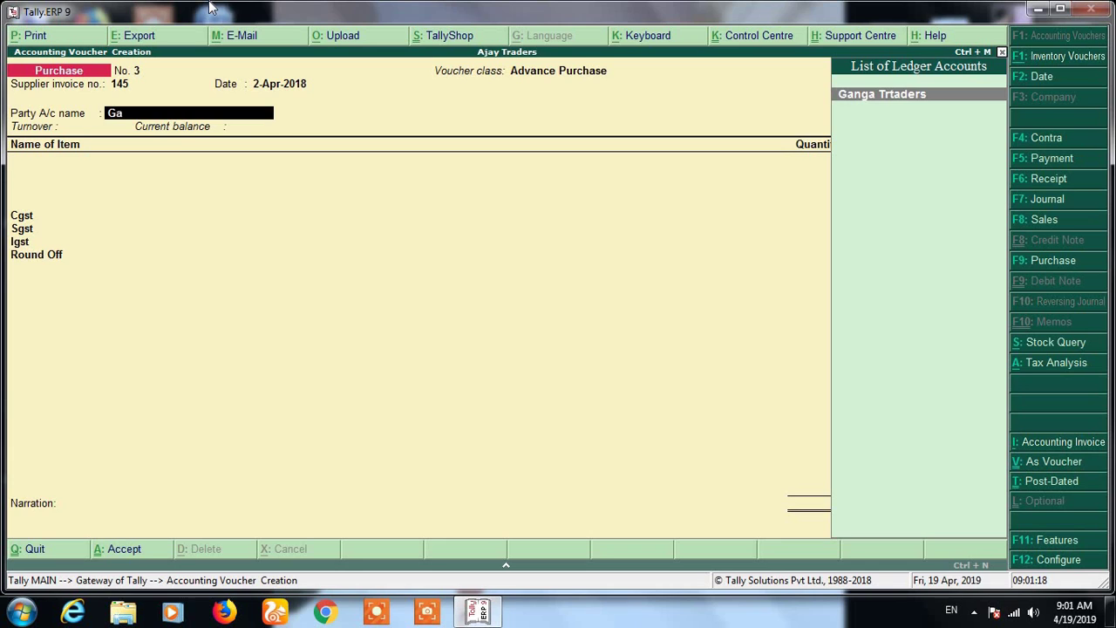
pyautogui.press('Return')
pyautogui.press('Down')
pyautogui.press('Down')
pyautogui.press('Down')
pyautogui.press('Down')
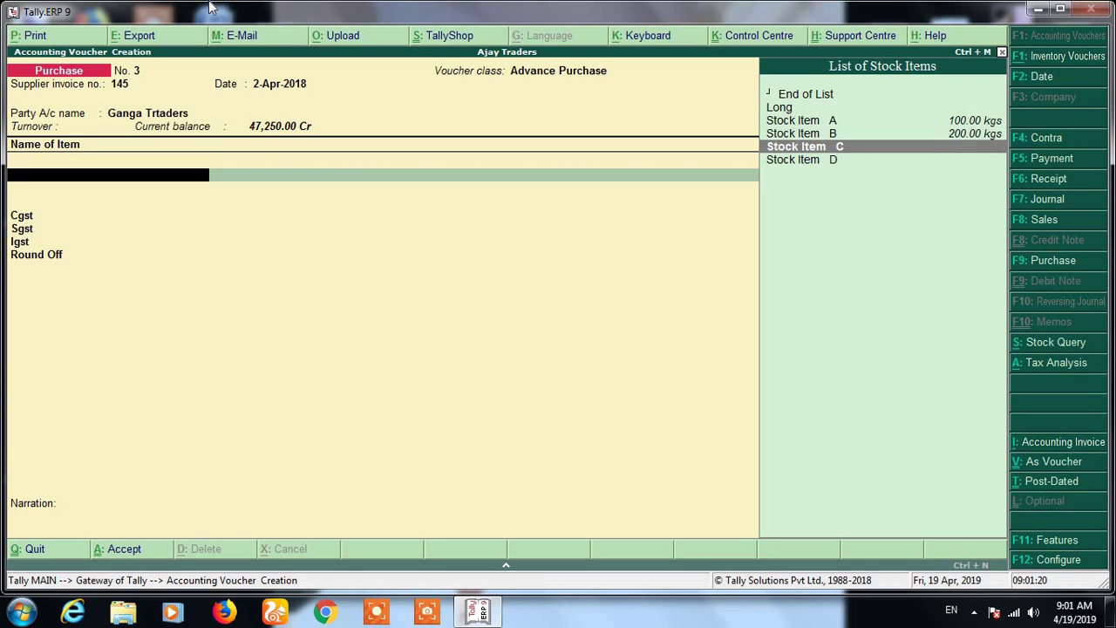
pyautogui.press('Return')
pyautogui.write('300')
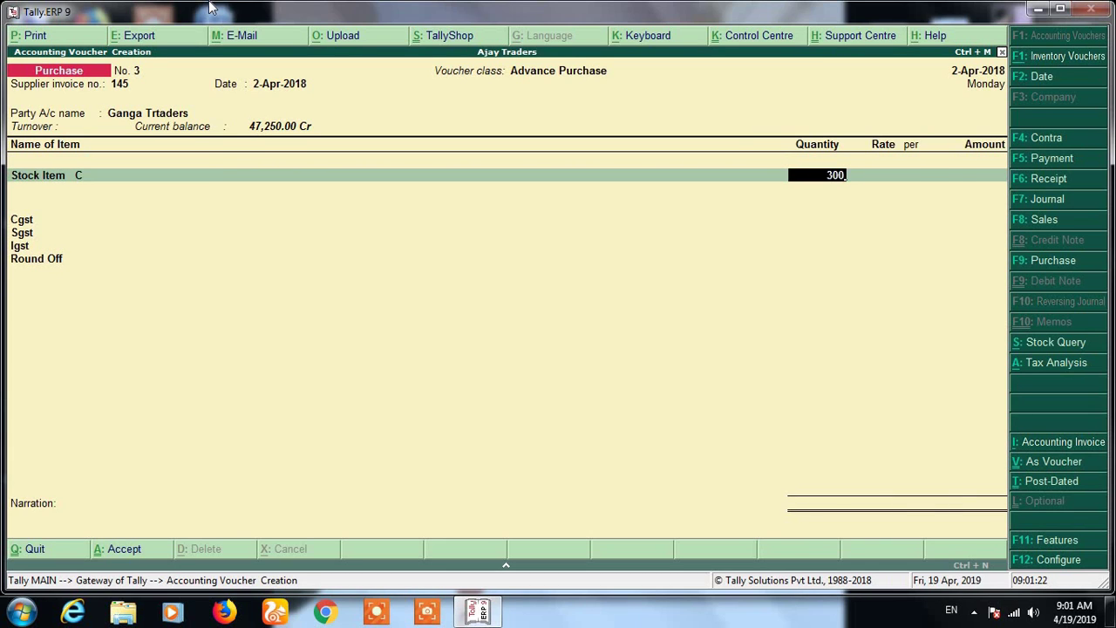
pyautogui.press('Return')
pyautogui.press('Return')
pyautogui.press('Return')
pyautogui.press('Return')
pyautogui.press('Return')
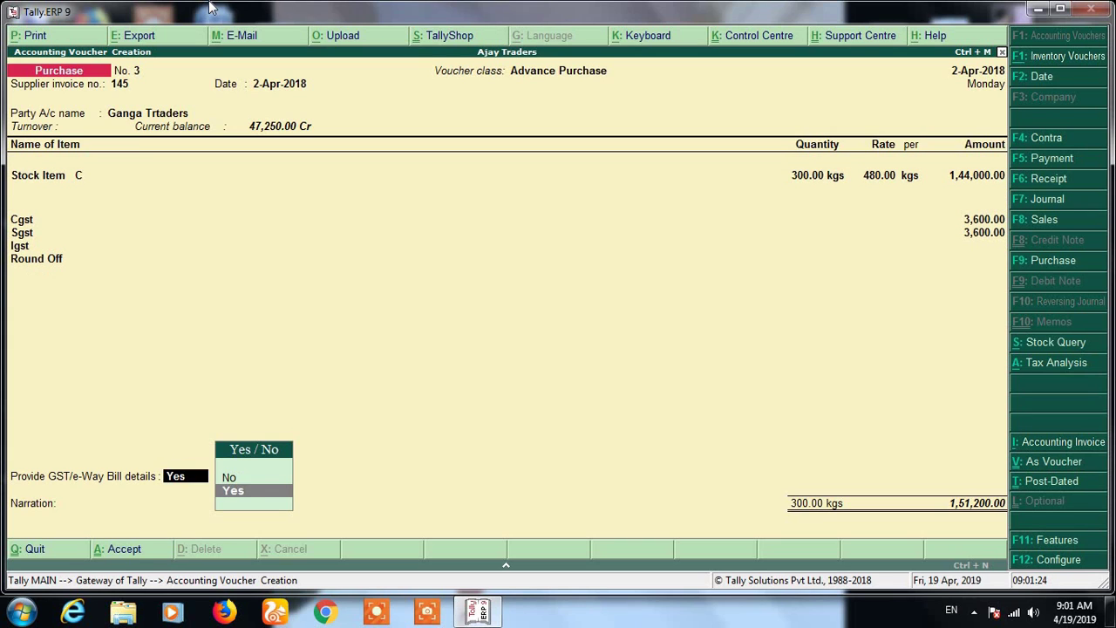
# - Decline the GST/e-Way Bill details, accept the bill-wise details as New Ref 145, and save the third purchase voucher
pyautogui.press('Up')
pyautogui.press('Return')
pyautogui.press('Return')
pyautogui.press('Return')
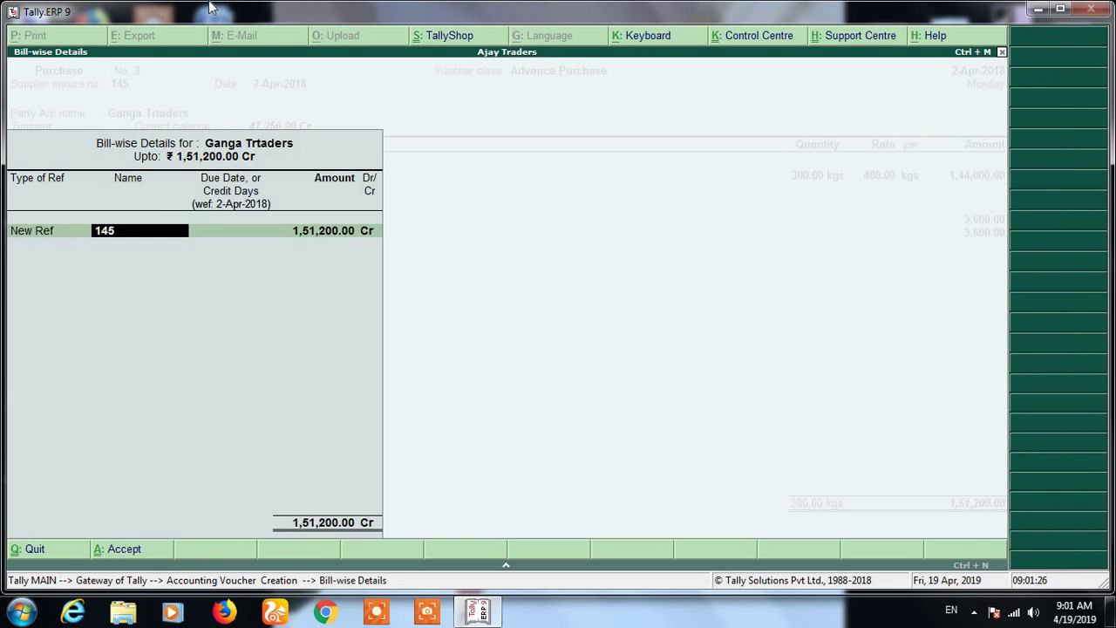
pyautogui.press('Return')
pyautogui.press('Return')
pyautogui.press('Return')
pyautogui.press('Return')
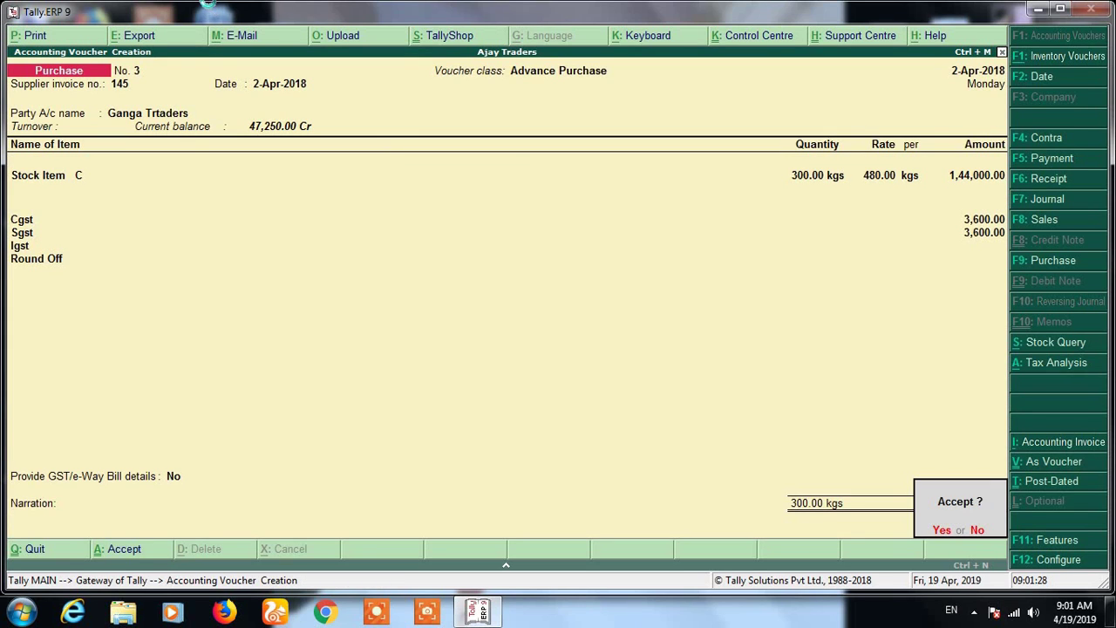
pyautogui.press('Return')
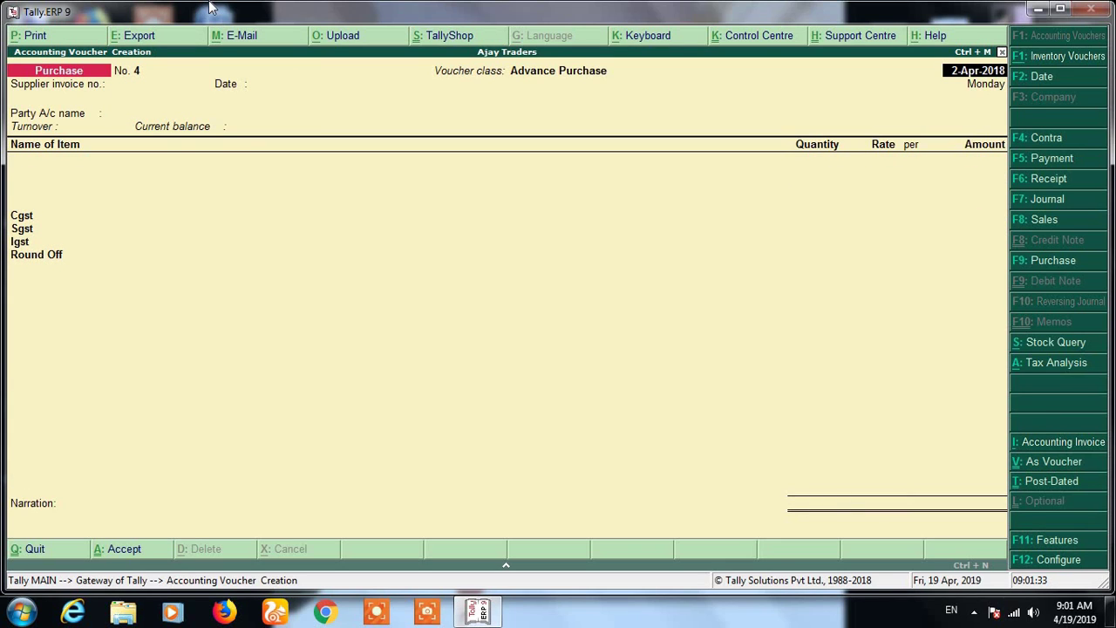
# - Switch voucher entry to the Sales type with the Advance Sales voucher class
pyautogui.press('F8')
pyautogui.press('Down')
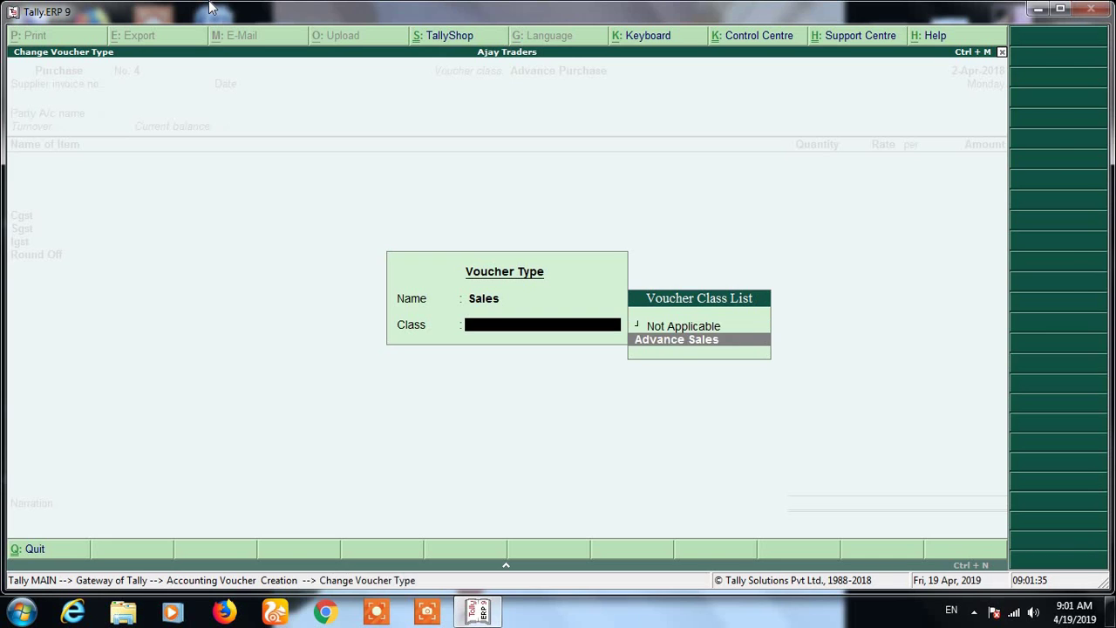
pyautogui.press('Return')
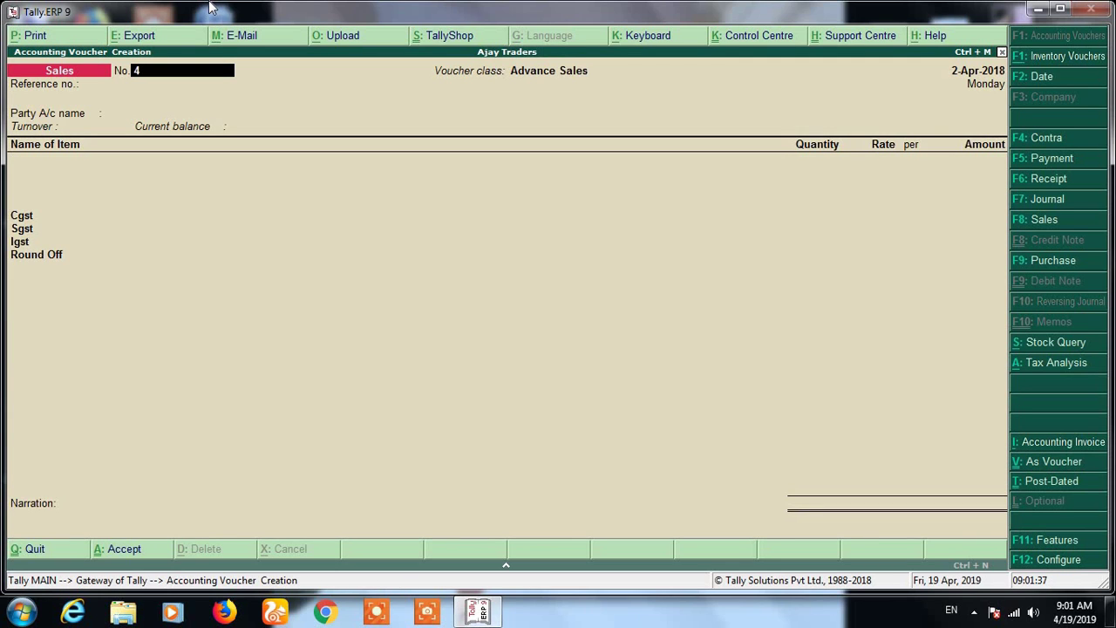
# - Fill in the sales voucher header with number 1 and party Ganga Trtaders, leaving the reference number blank
pyautogui.write('1')
pyautogui.press('Return')
pyautogui.press('Return')
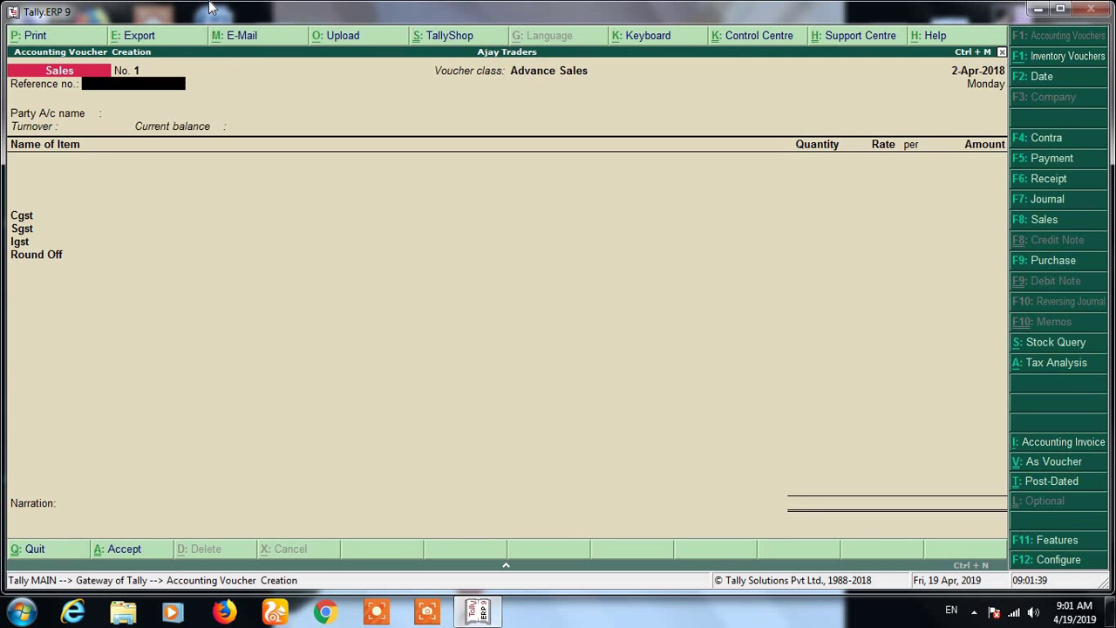
pyautogui.press('Return')
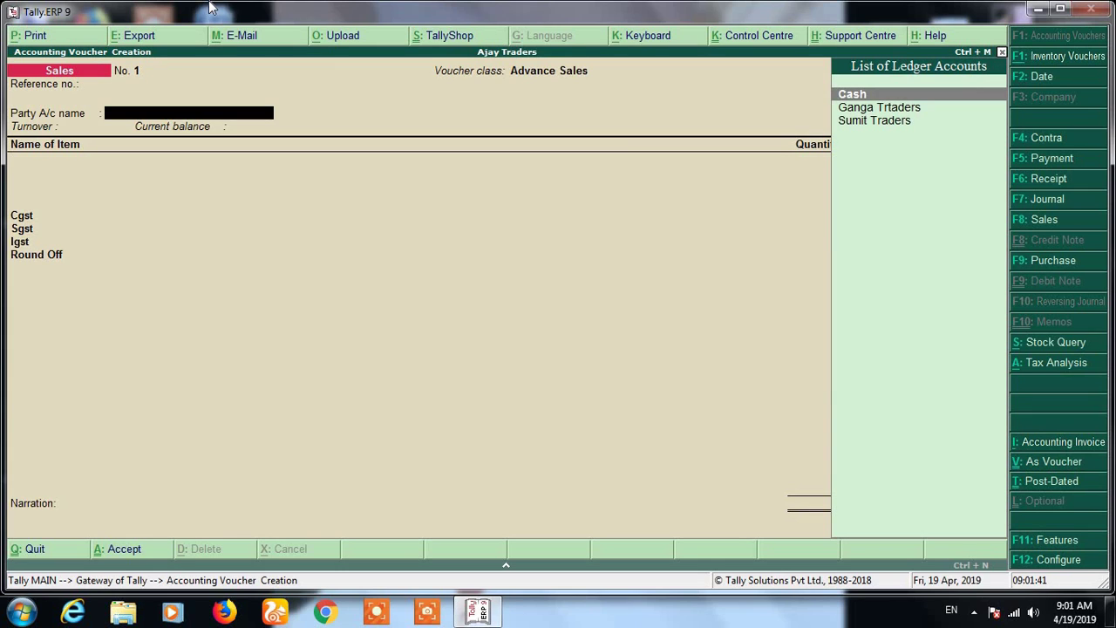
pyautogui.write('Ga')
pyautogui.press('Return')
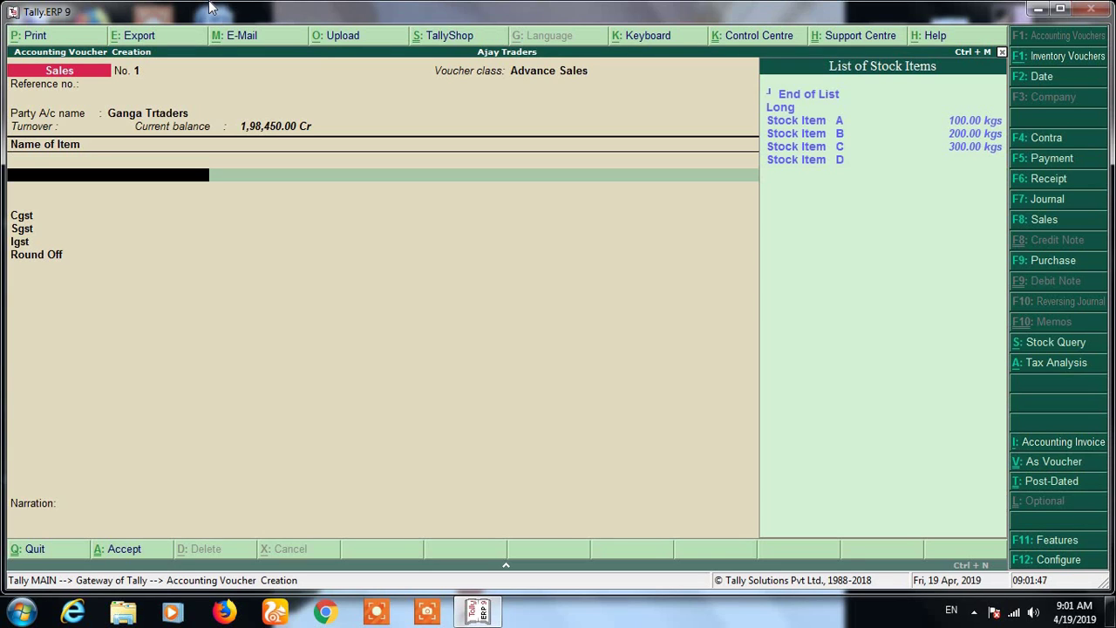
# - Add Stock Item D to the sales voucher with a quantity of 200 kgs, keeping the default rate
pyautogui.press('Down')
pyautogui.press('Down')
pyautogui.press('Down')
pyautogui.press('Down')
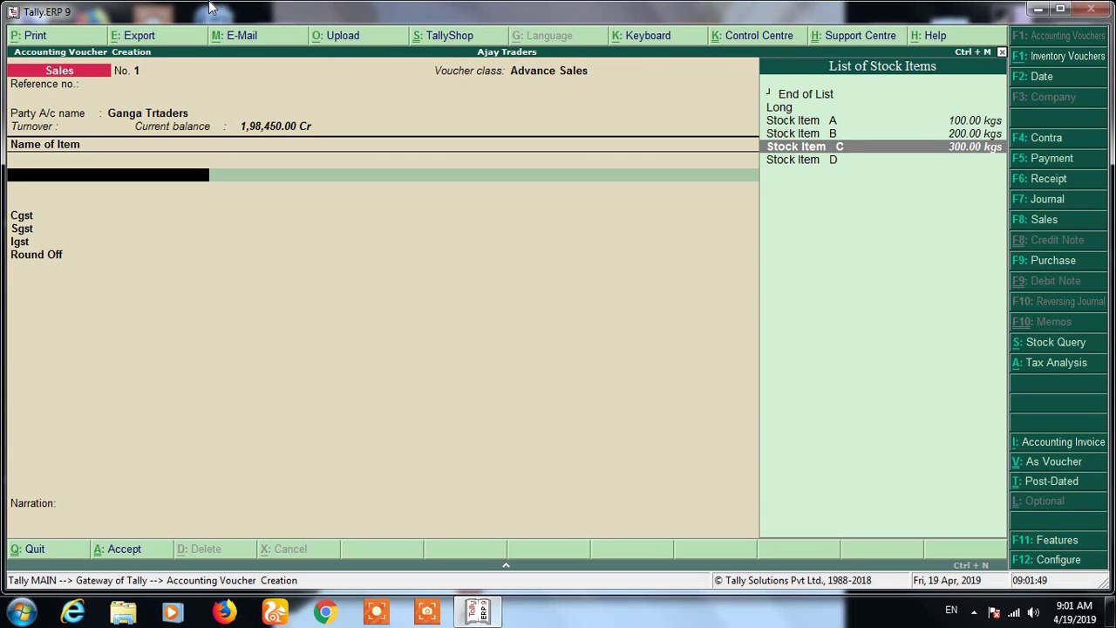
pyautogui.press('Down')
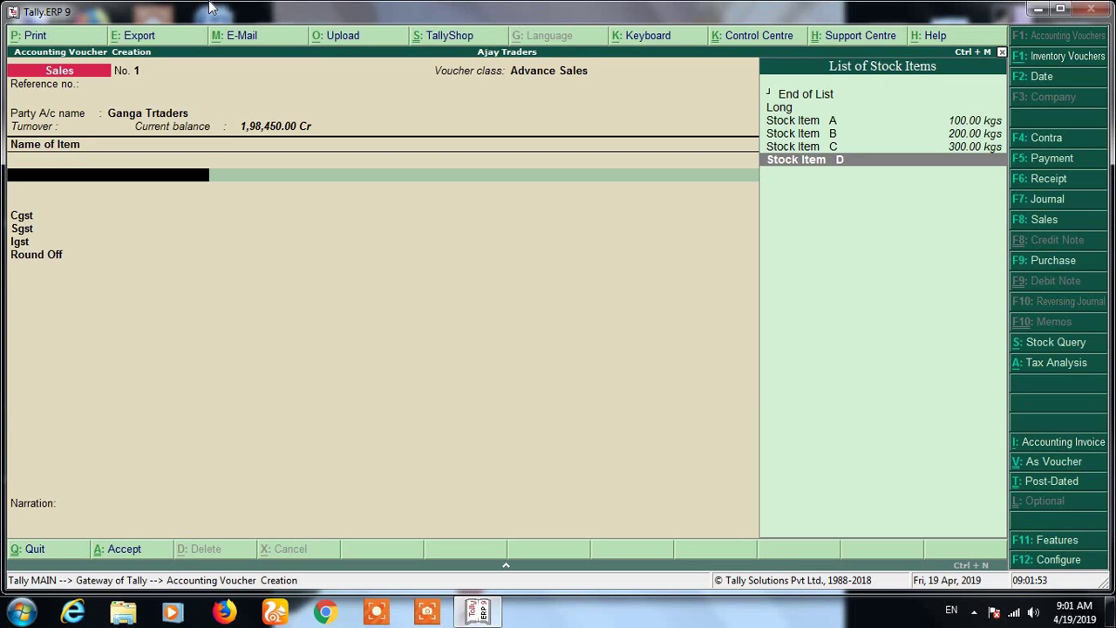
pyautogui.press('Return')
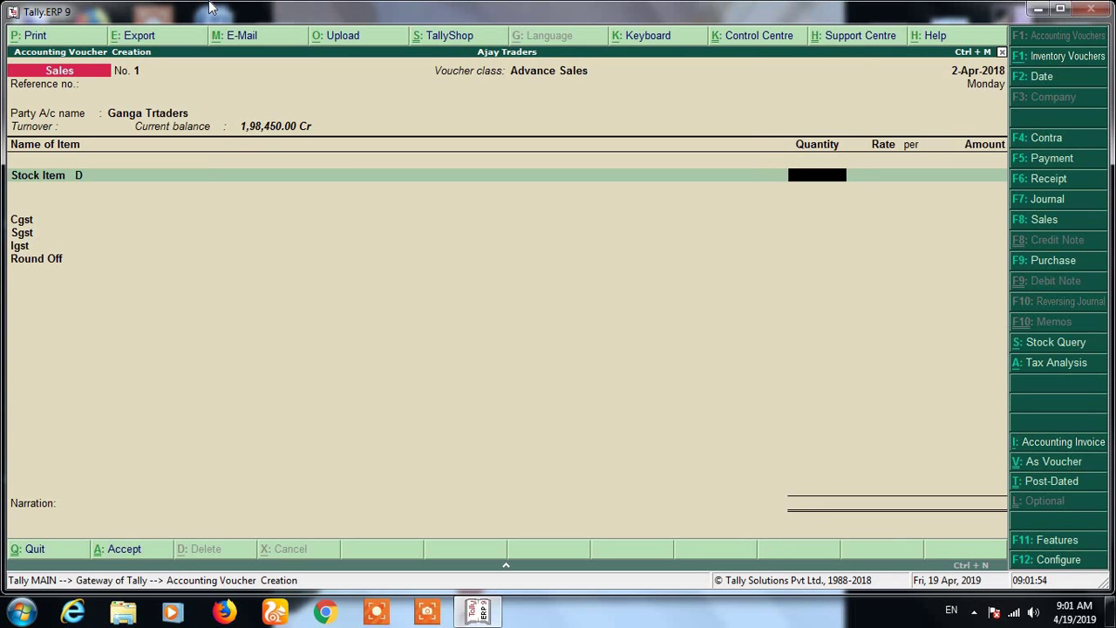
pyautogui.write('200')
pyautogui.press('Return')
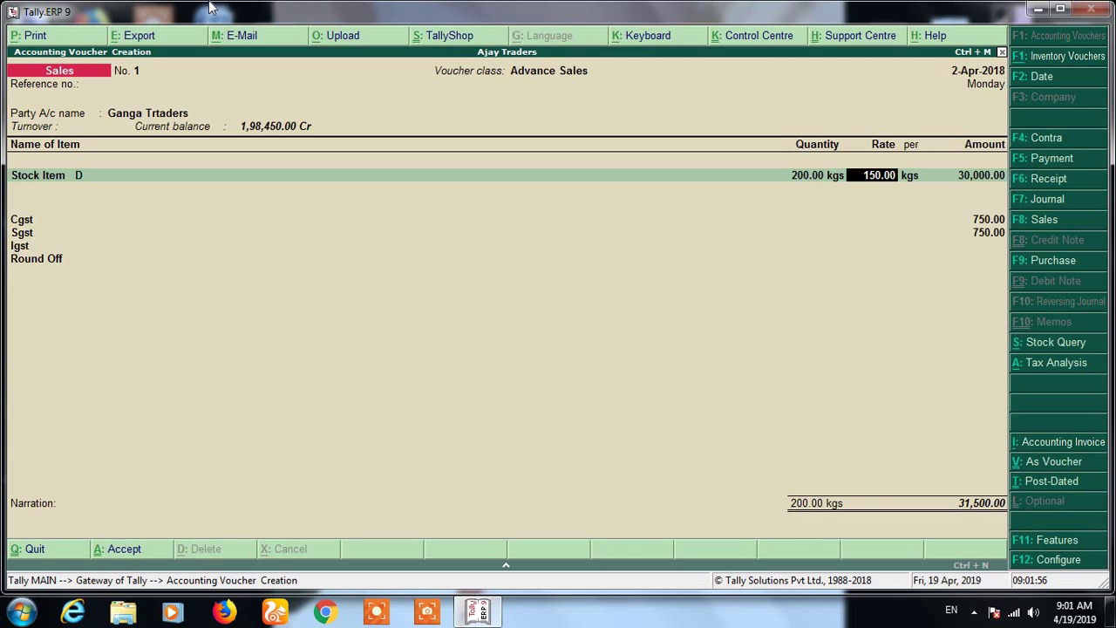
pyautogui.press('Return')
pyautogui.press('Return')
pyautogui.press('Return')
# - Accept the bill-wise details as New Ref 1, save the sales voucher, and leave voucher entry
pyautogui.press('Return')
pyautogui.press('Return')
pyautogui.press('Return')
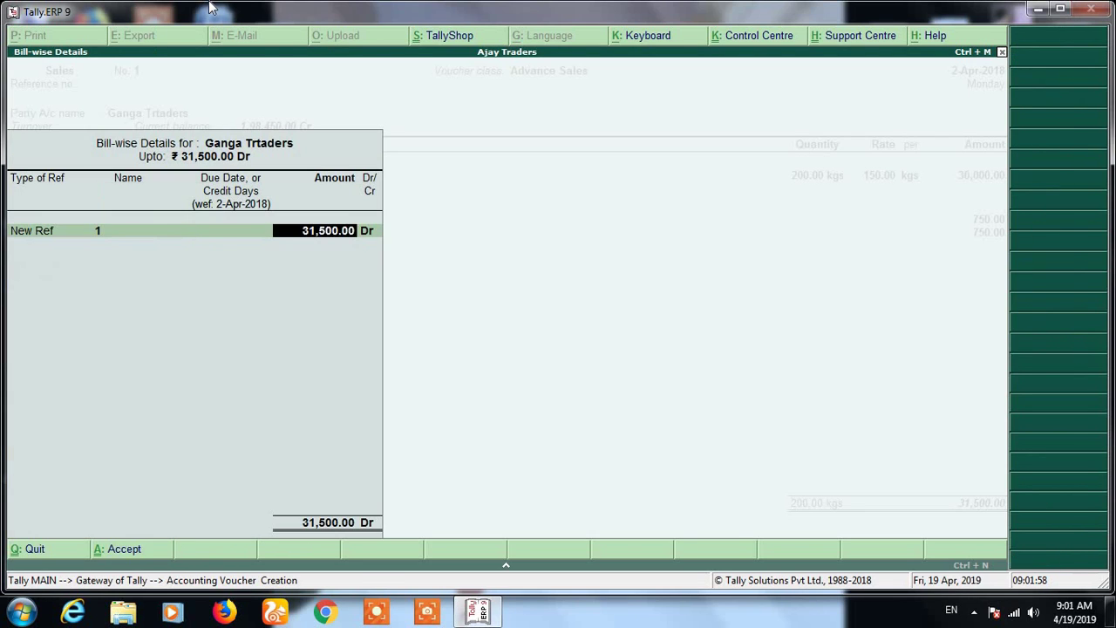
pyautogui.press('Return')
pyautogui.press('Return')
pyautogui.press('Return')
pyautogui.press('Return')
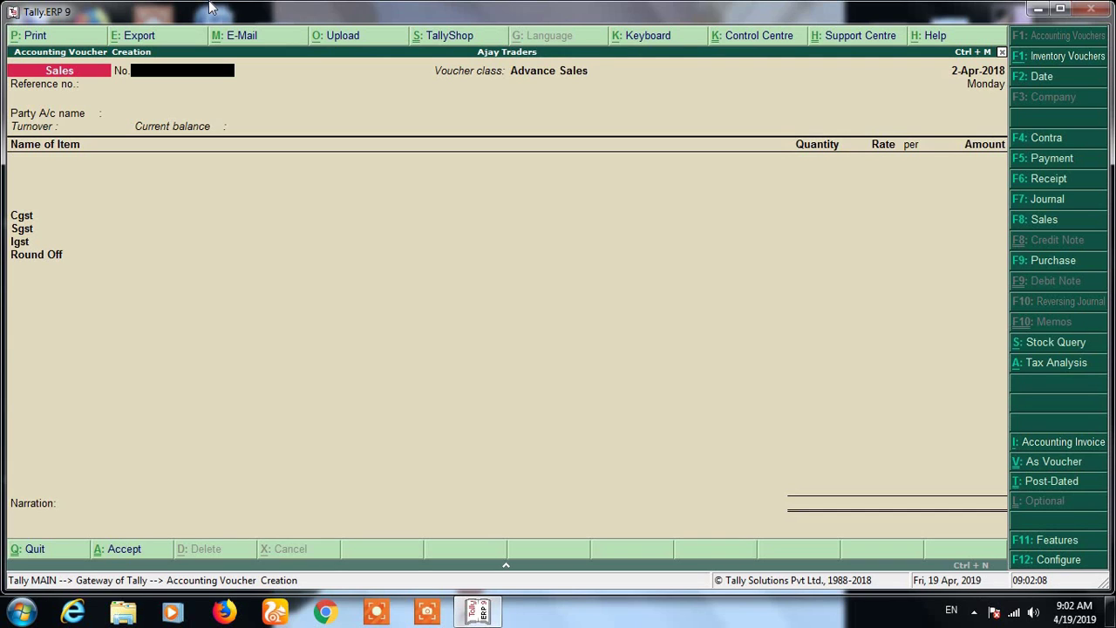
pyautogui.press('Escape')
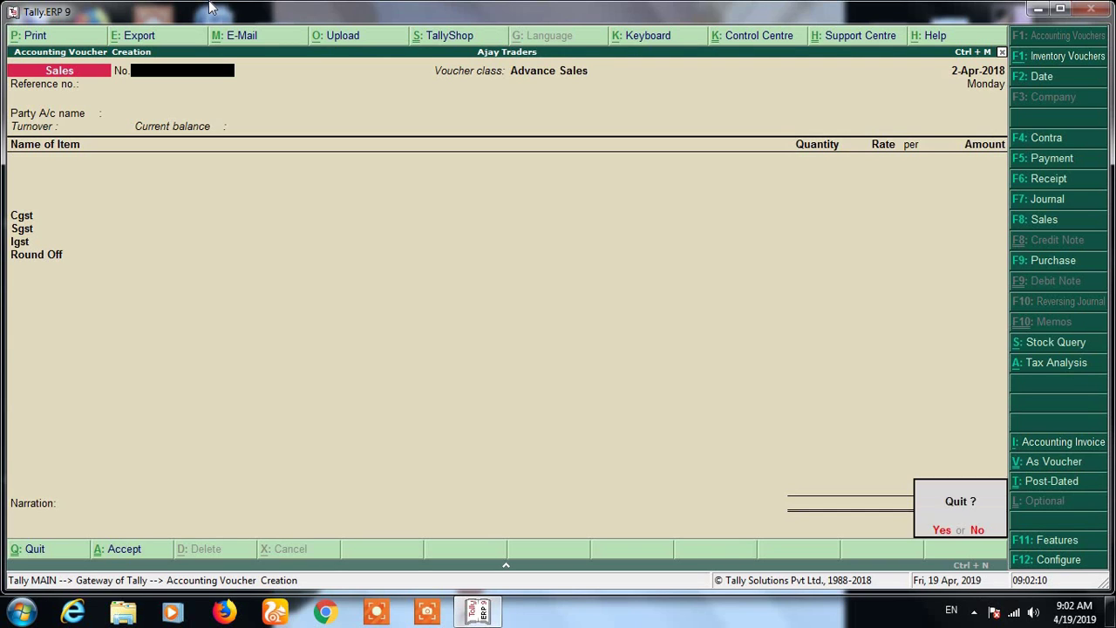
pyautogui.press('y')
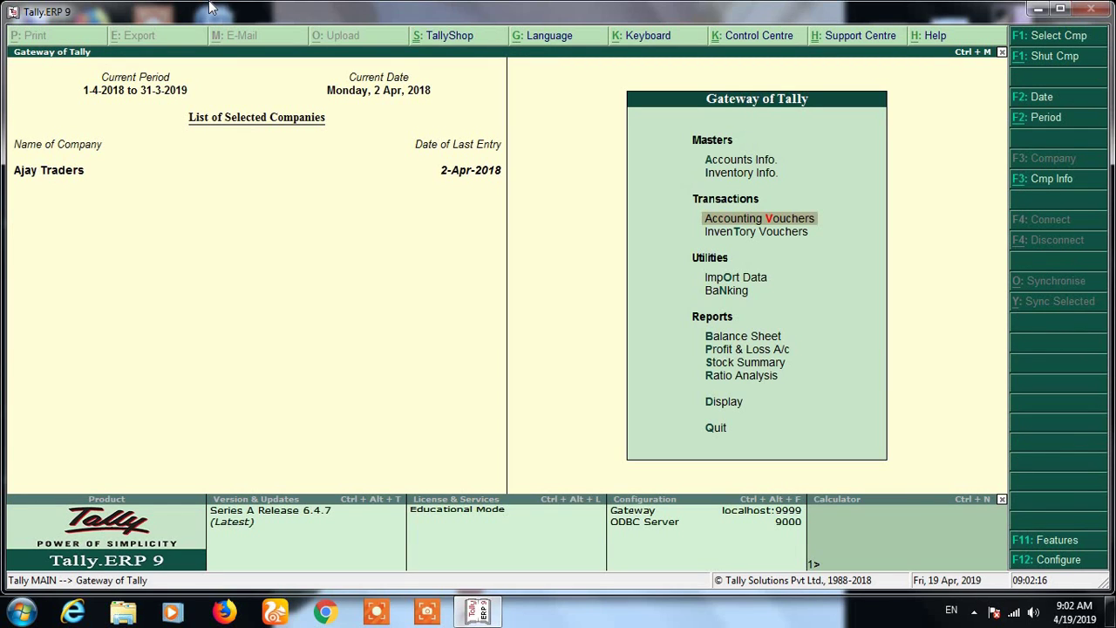
# - Examine the detailed Balance Sheet, drilling through Sundry Creditors to the monthly summary of Ganga Trtaders
pyautogui.press('b')
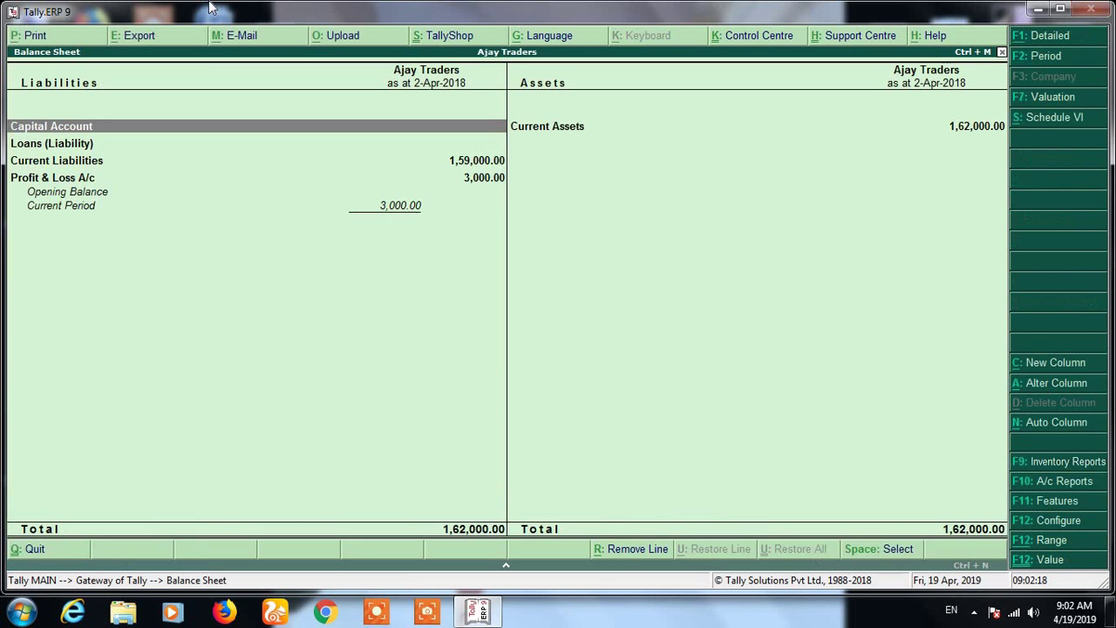
pyautogui.hotkey('alt', 'F1')
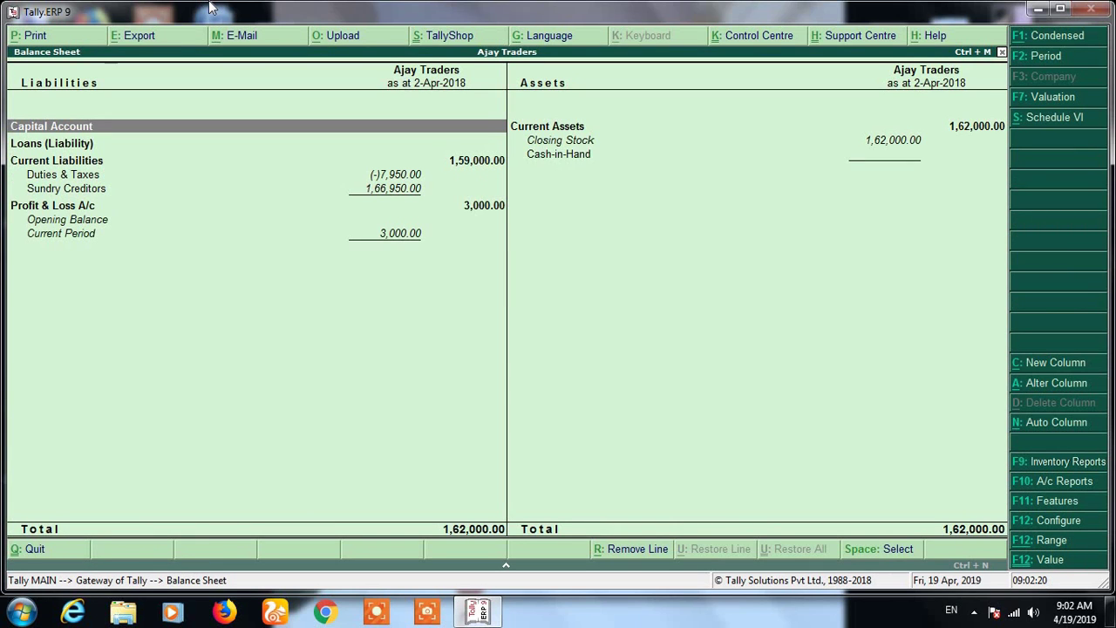
pyautogui.press('Down')
pyautogui.press('Down')
pyautogui.press('Down')
pyautogui.press('Down')
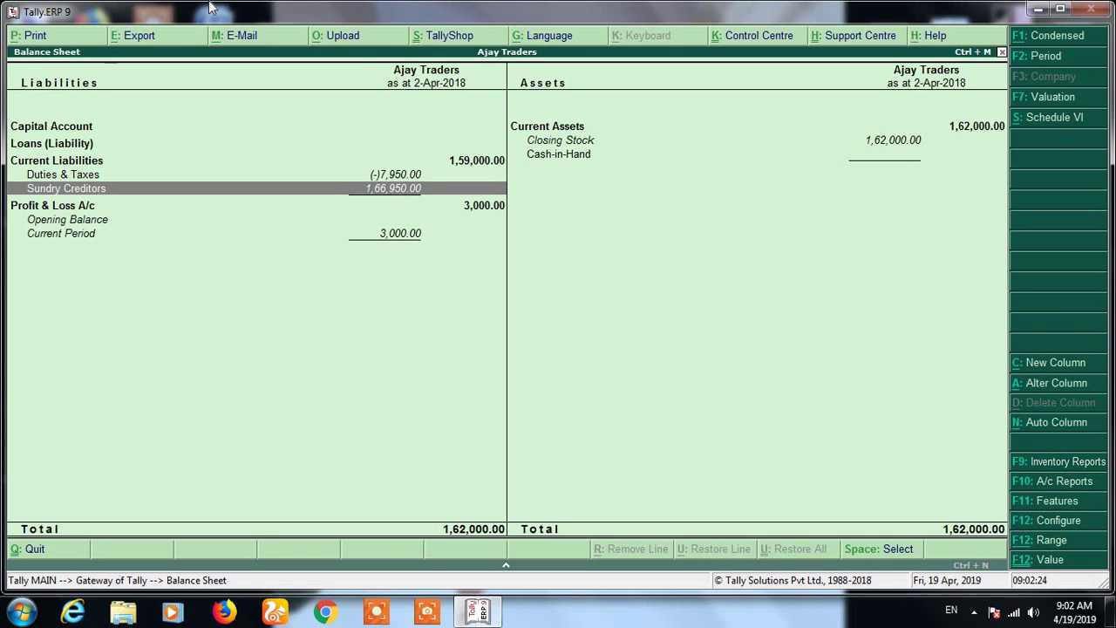
pyautogui.press('Return')
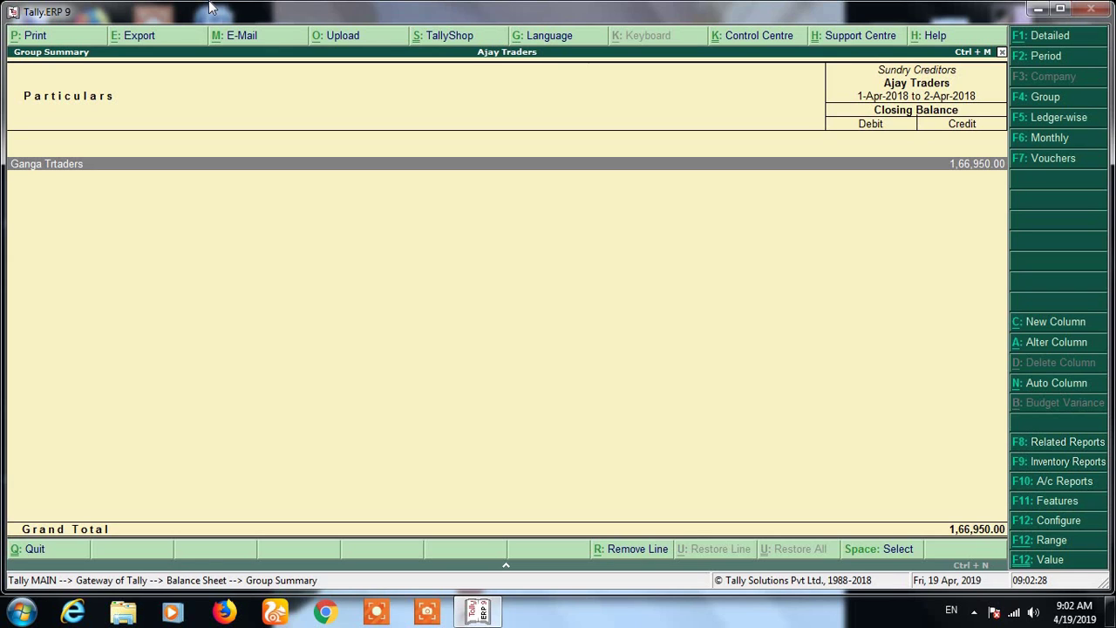
pyautogui.press('Return')
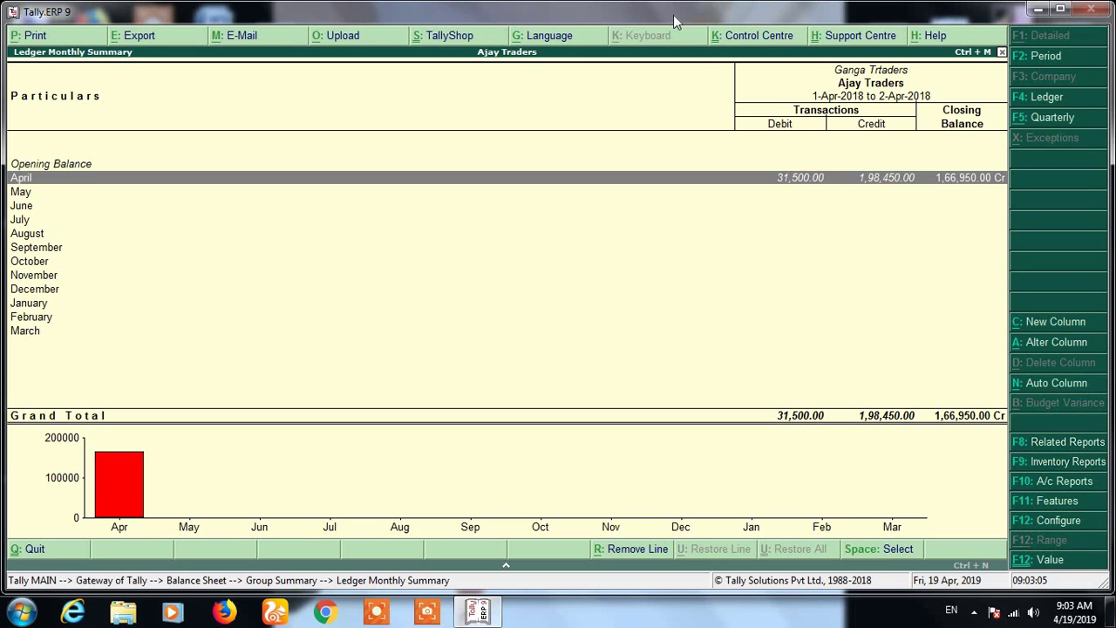
pyautogui.press('Escape')
pyautogui.press('Escape')
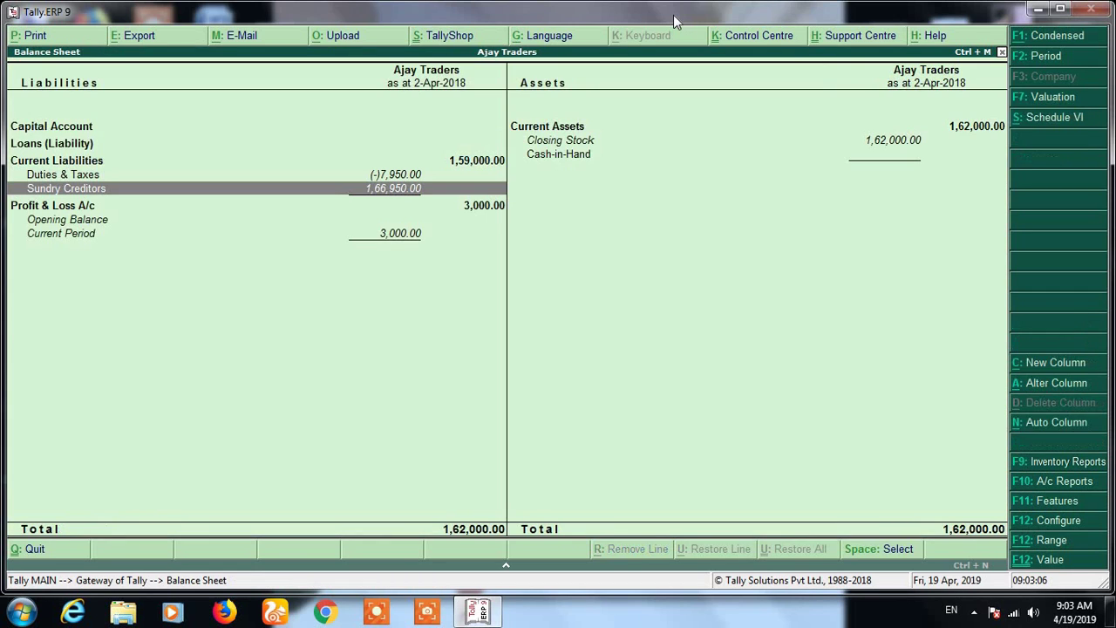
pyautogui.press('Escape')
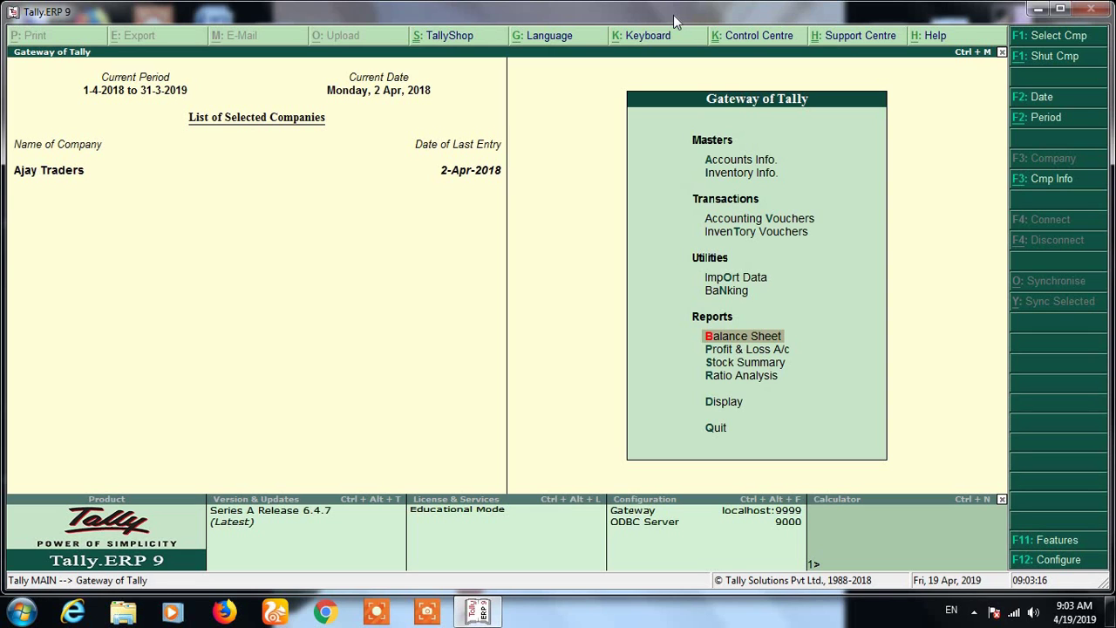
# - Review the April purchase vouchers in the Purchase Register
pyautogui.press('d')
pyautogui.press('a')
pyautogui.press('u')
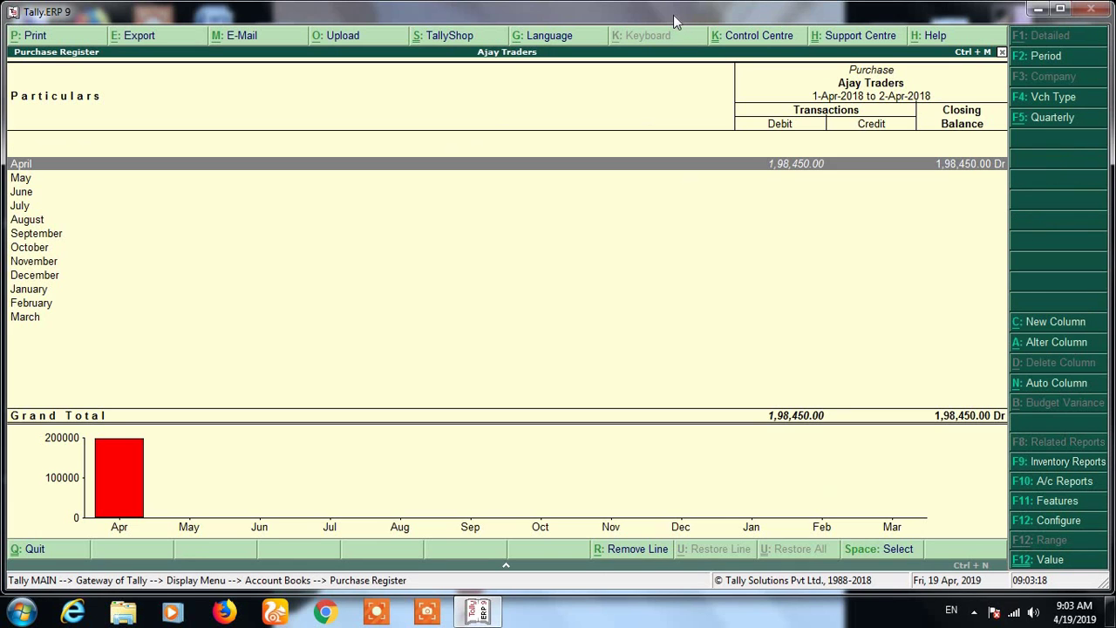
pyautogui.press('Return')
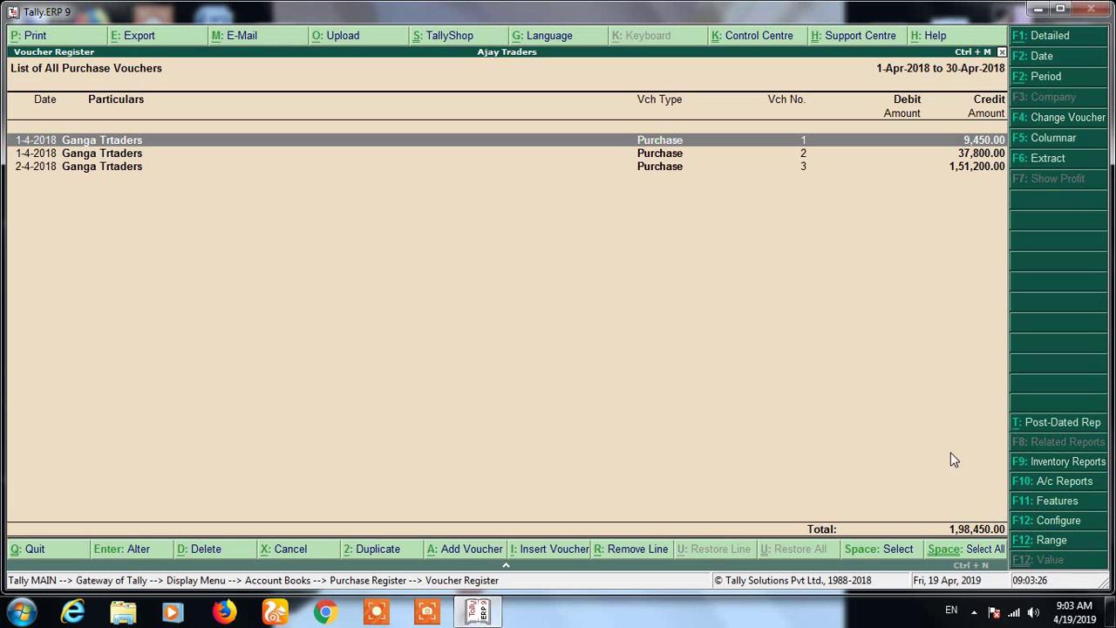
pyautogui.press('Escape')
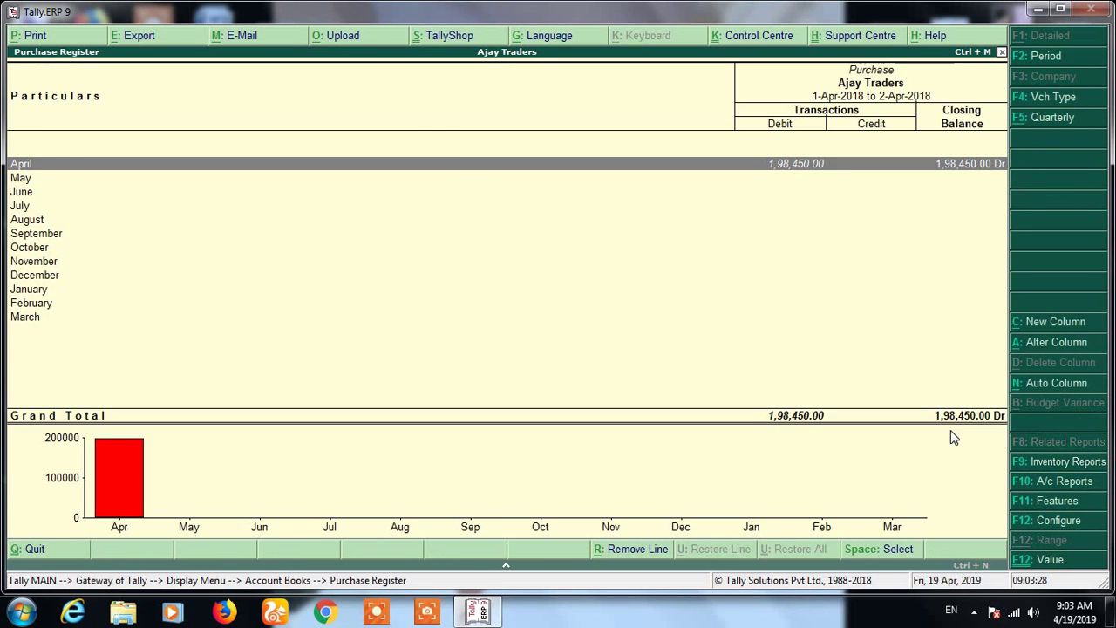
pyautogui.press('Escape')
# - Review the April sales voucher from the Sales Register without altering it, and return to the Gateway of Tally
pyautogui.press('s')
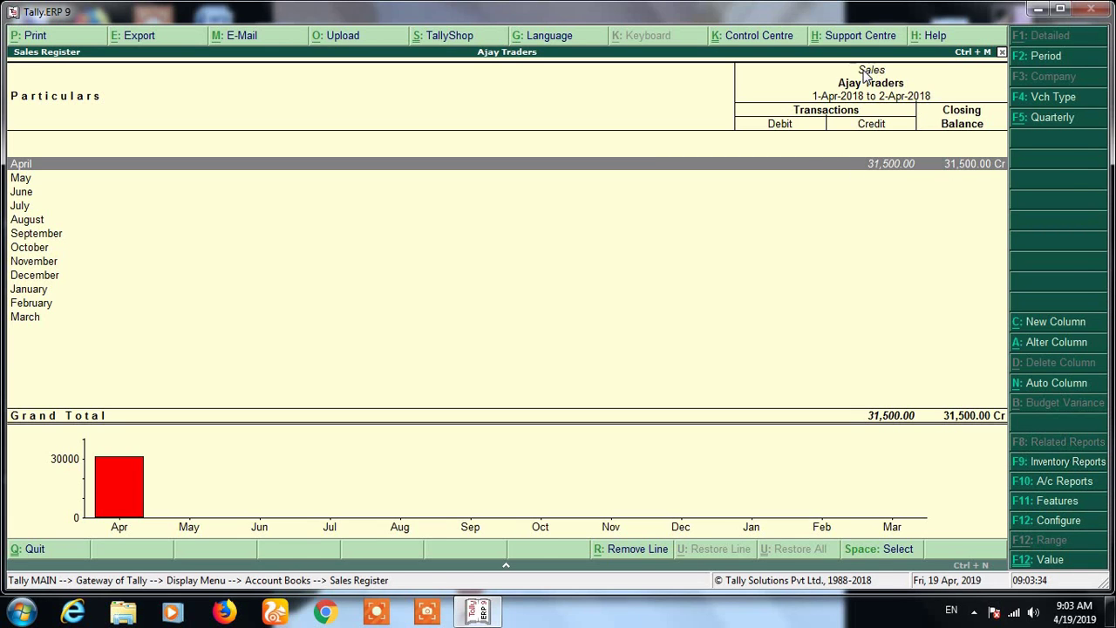
pyautogui.press('Return')
pyautogui.press('Return')
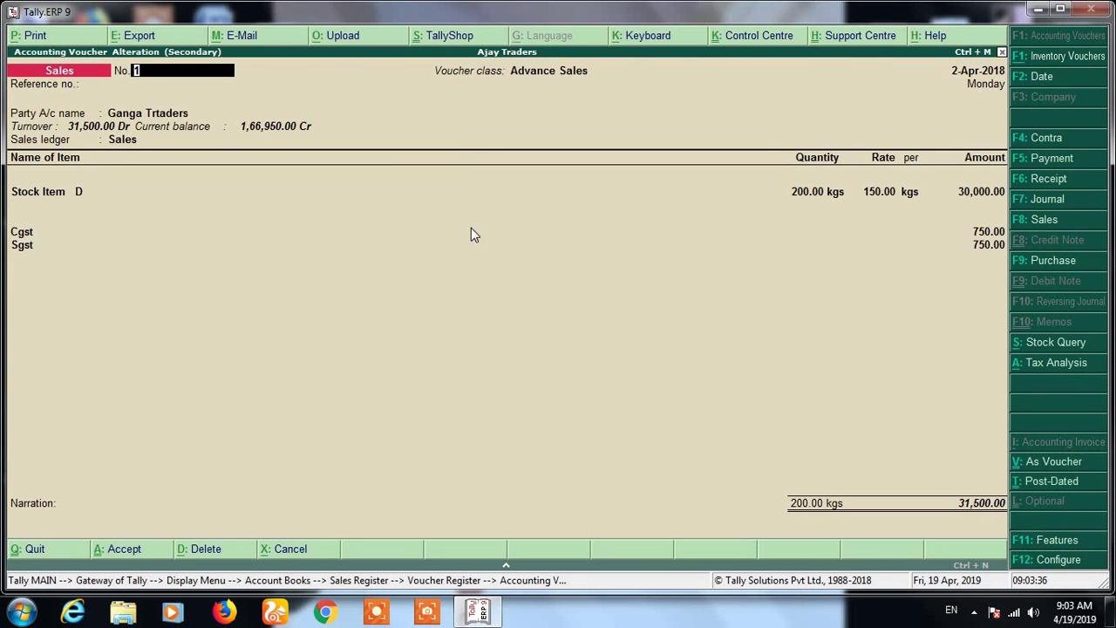
pyautogui.press('Escape')
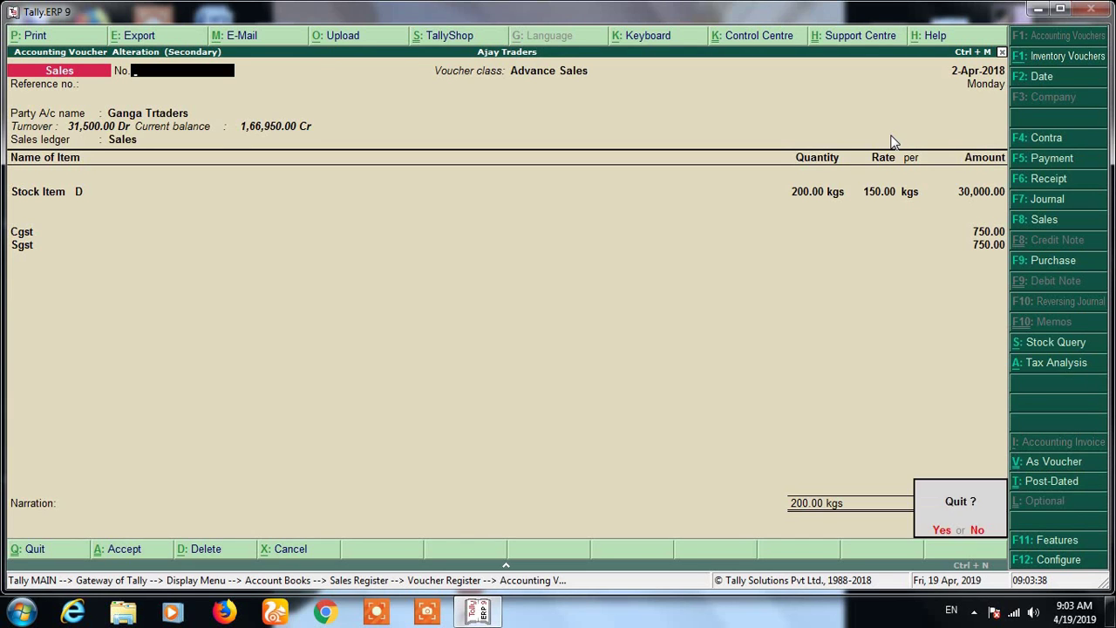
pyautogui.press('Return')
pyautogui.press('Escape')
pyautogui.press('Escape')
pyautogui.press('Escape')
pyautogui.press('Escape')
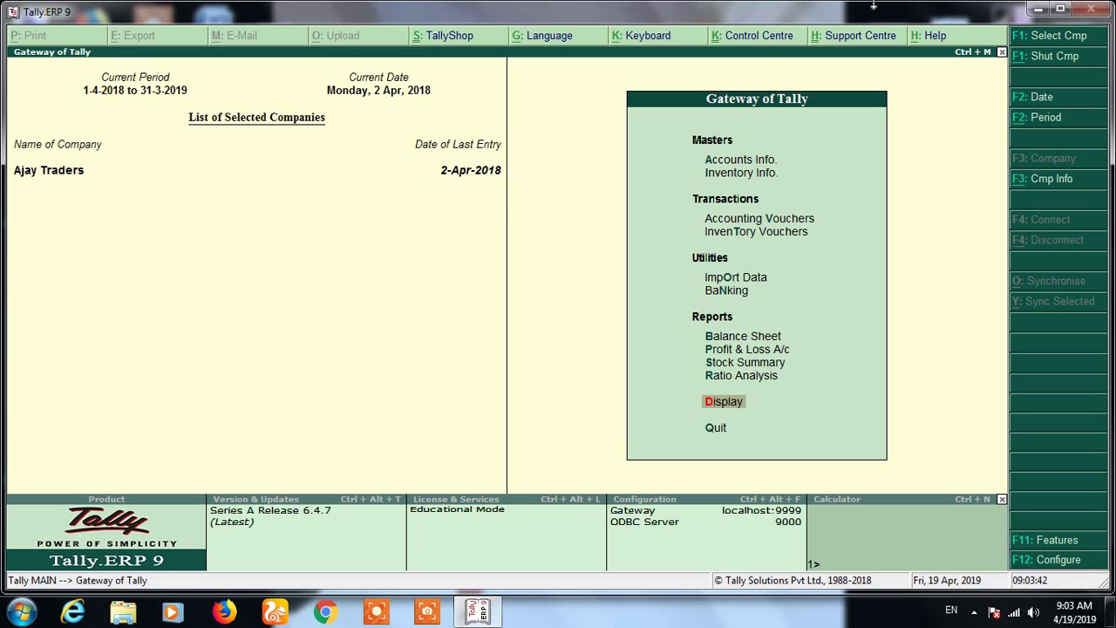
# - Open the GSTR-1 return from the GST statutory reports
pyautogui.press('Return')
pyautogui.press('u')
pyautogui.press('g')
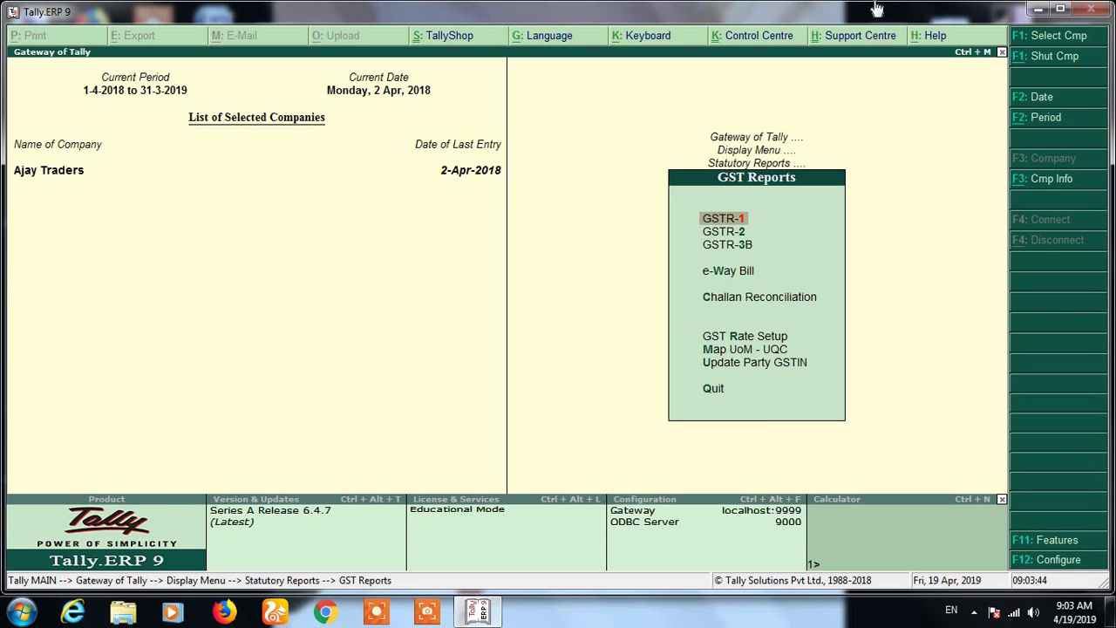
pyautogui.press('Return')
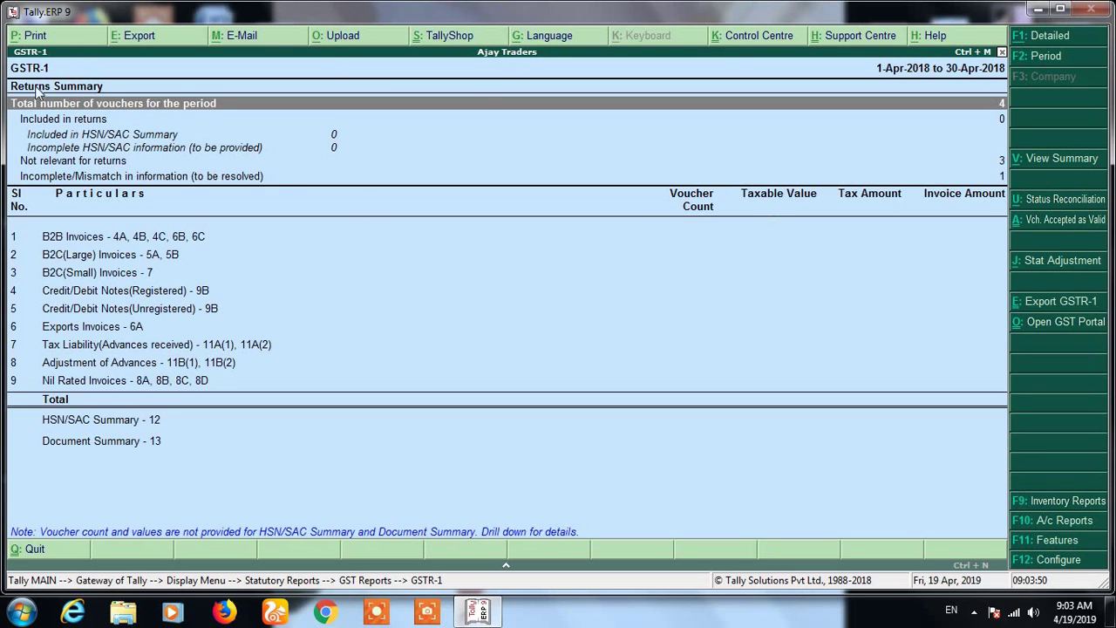
# - Resolve the GSTR-1 incomplete/mismatch exception by accepting the GSTIN/UIN without validation for the Ganga Trtaders sales voucher, and return to the returns summary
pyautogui.click(253, 177)
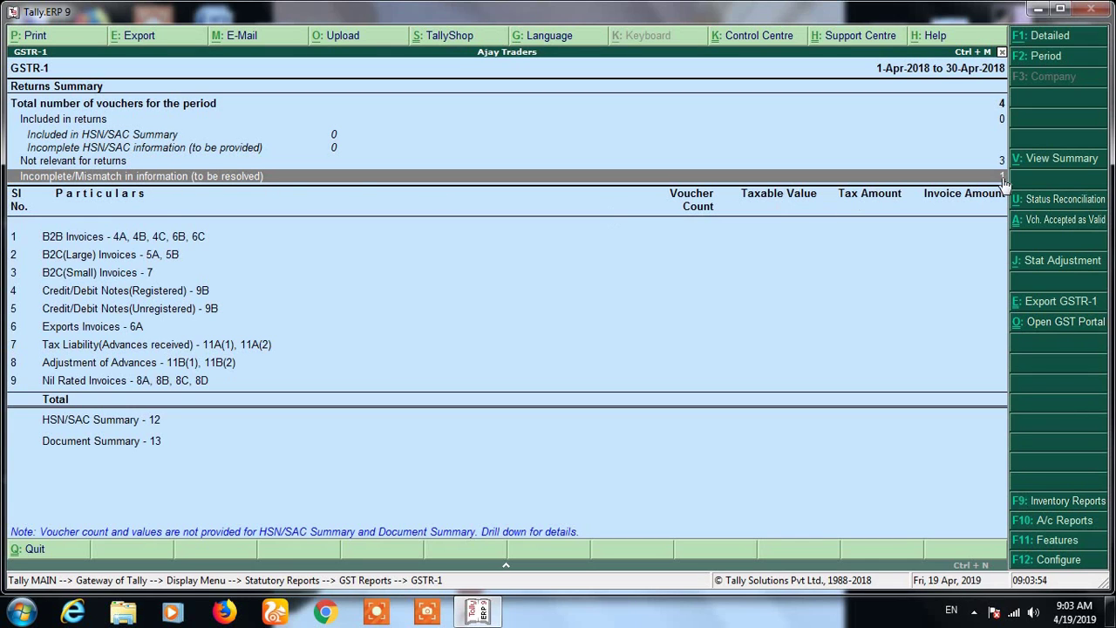
pyautogui.press('Return')
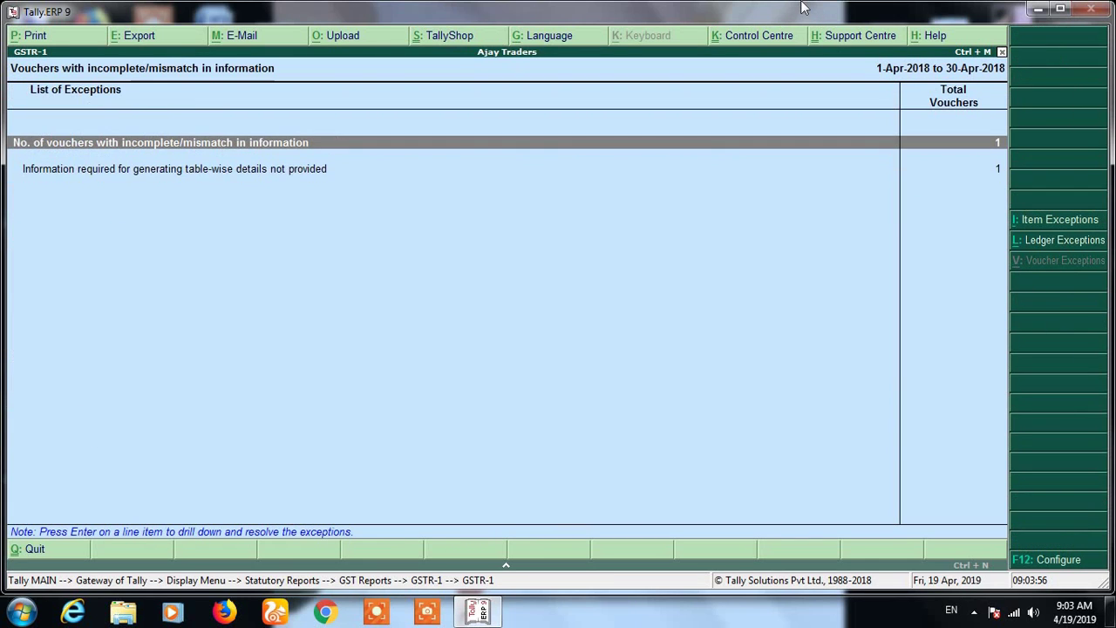
pyautogui.press('Down')
pyautogui.press('Return')
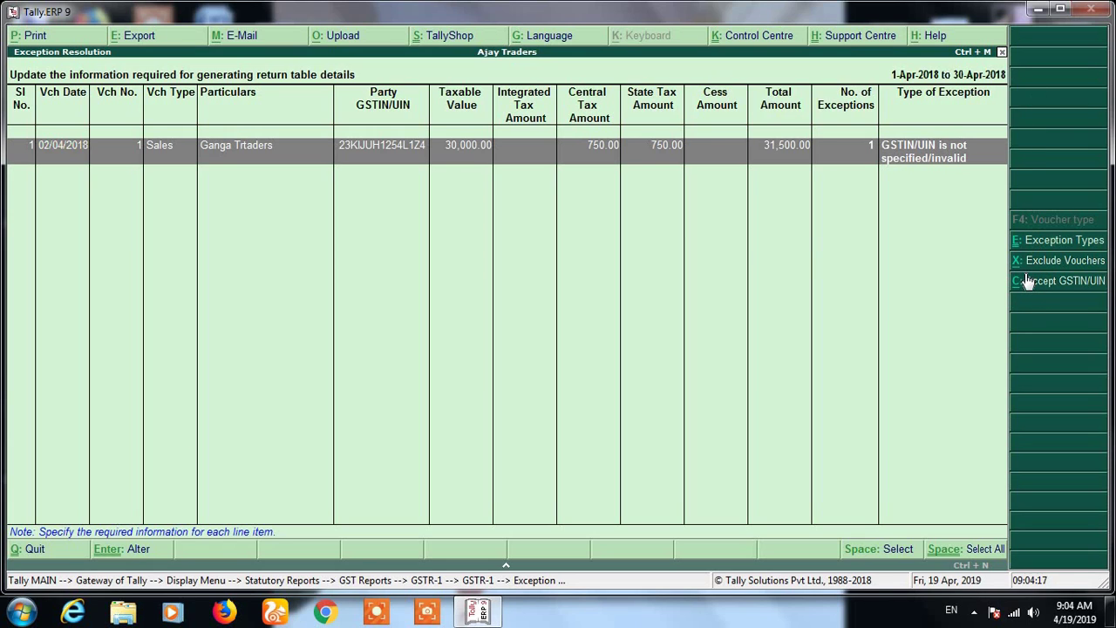
pyautogui.click(1078, 291)
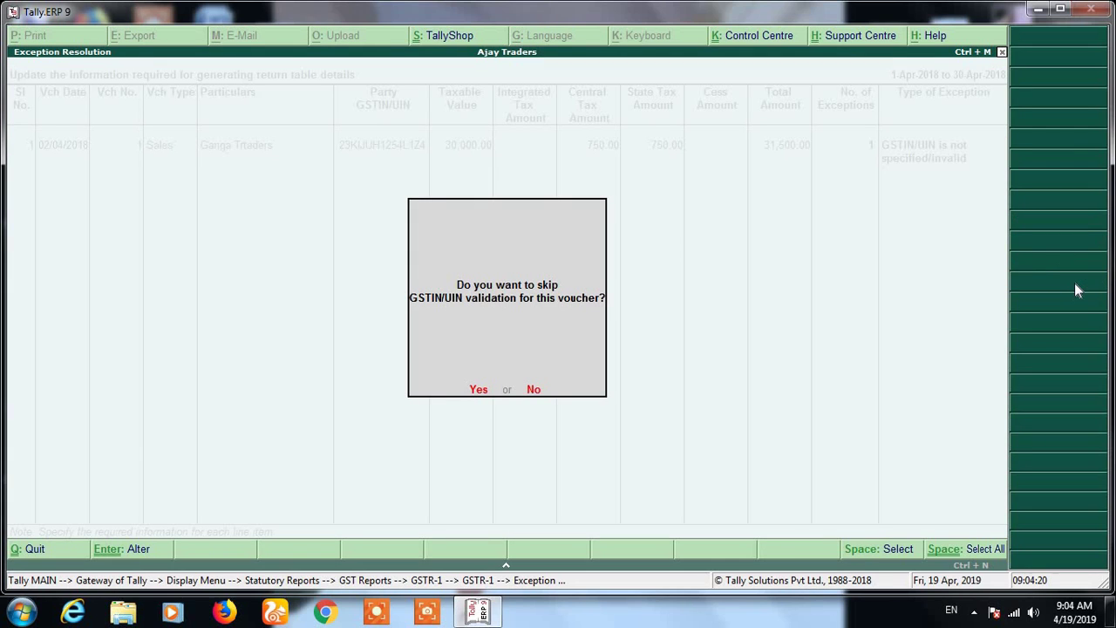
pyautogui.click(481, 389)
pyautogui.press('Escape')
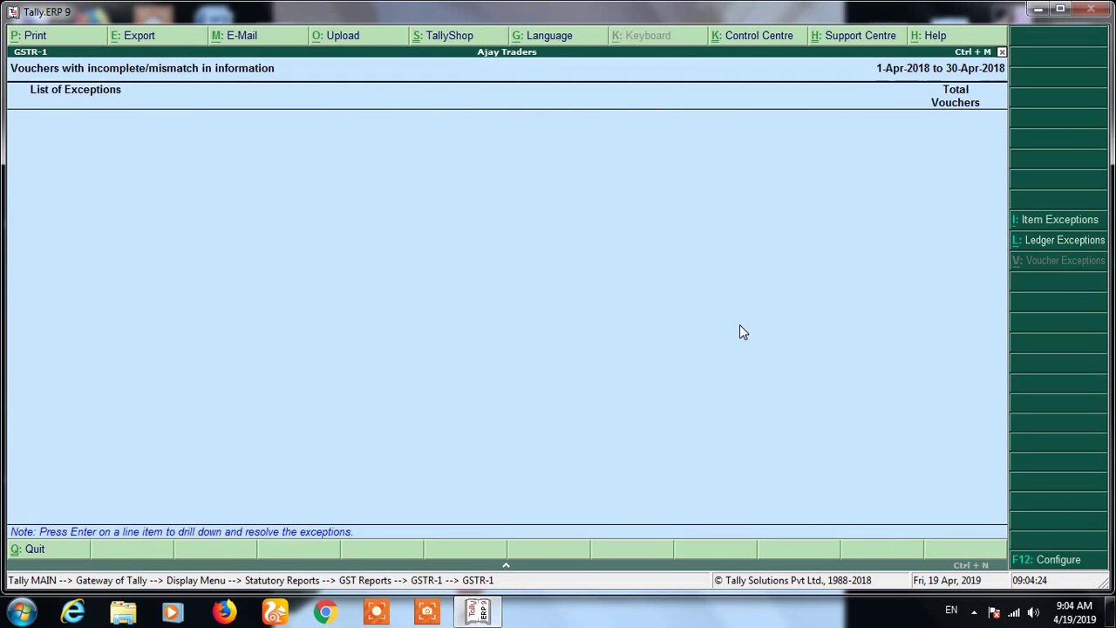
pyautogui.press('Escape')
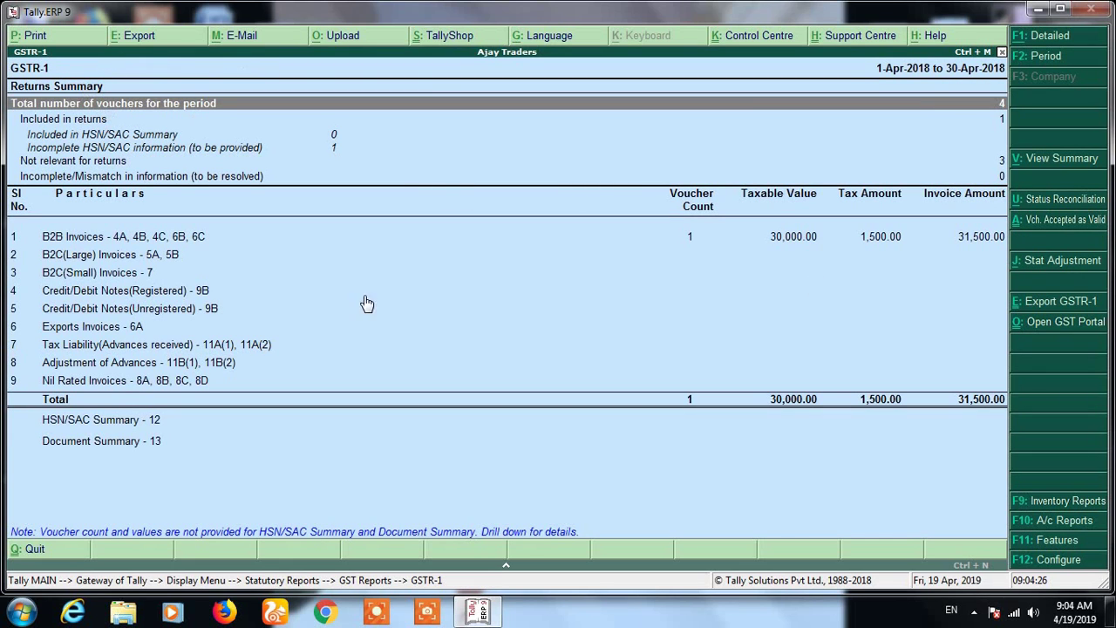
# - Review the sales voucher under B2B Invoices in GSTR-1 without altering it, and close the return
pyautogui.click(701, 240)
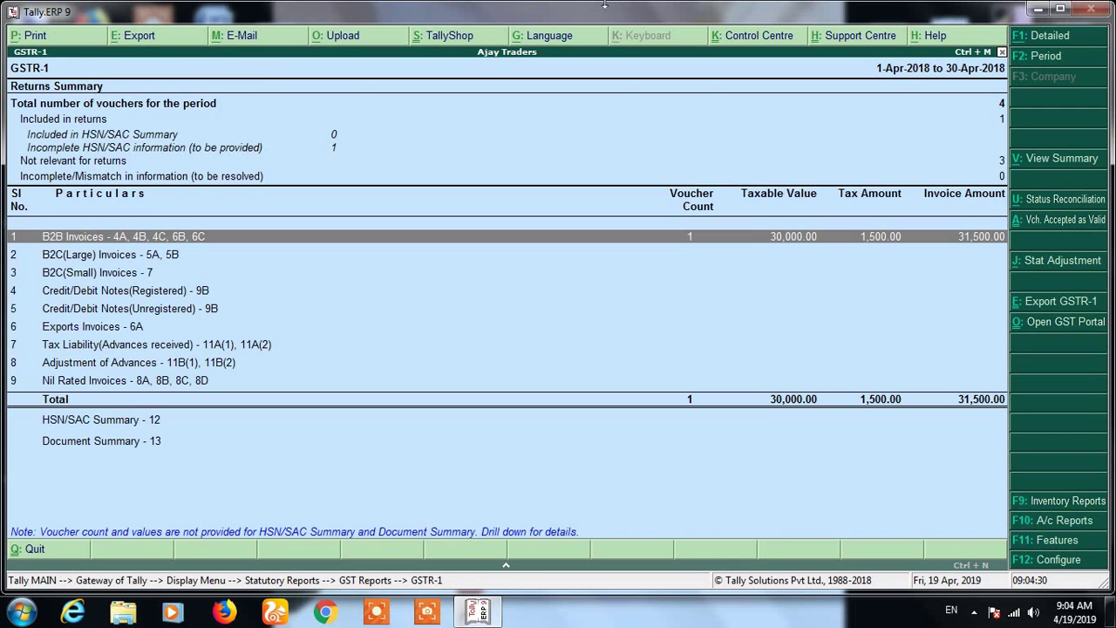
pyautogui.press('Return')
pyautogui.press('Return')
pyautogui.press('Return')
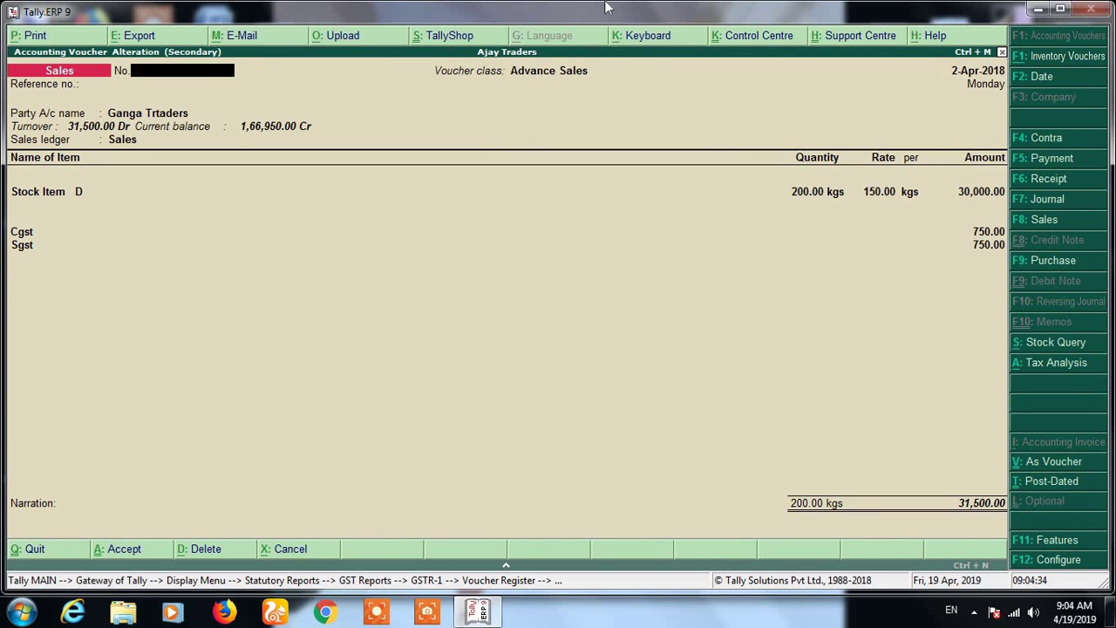
pyautogui.press('Escape')
pyautogui.press('y')
pyautogui.press('Escape')
pyautogui.press('Escape')
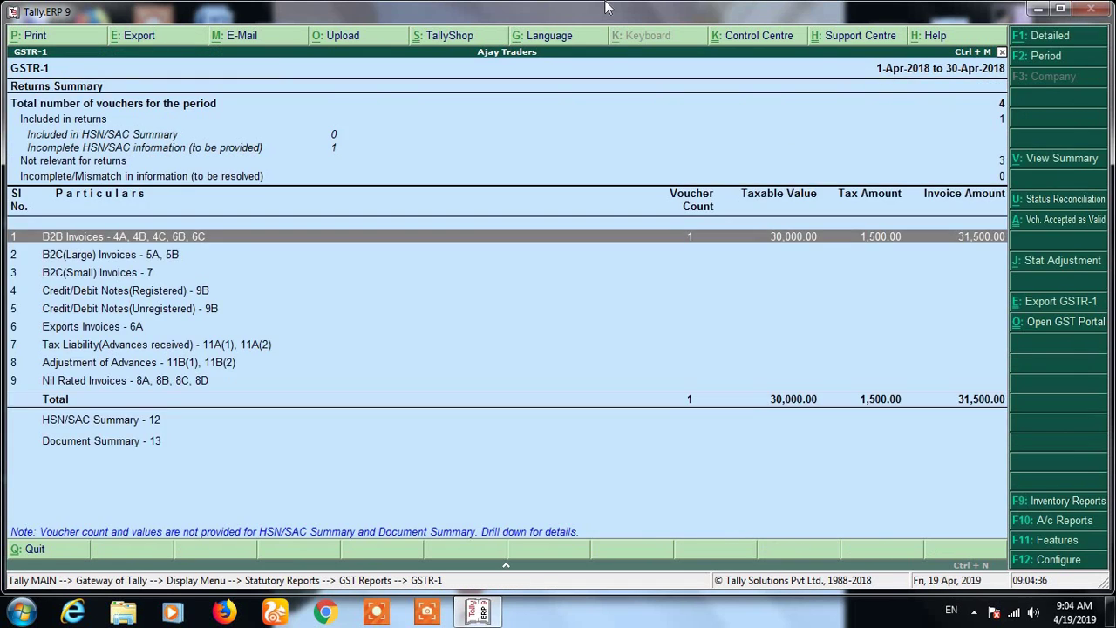
pyautogui.press('Escape')
# - Examine the Ganga Trtaders purchase invoices under B2B Invoices in GSTR-2, and return to the GST reports
pyautogui.press('2')
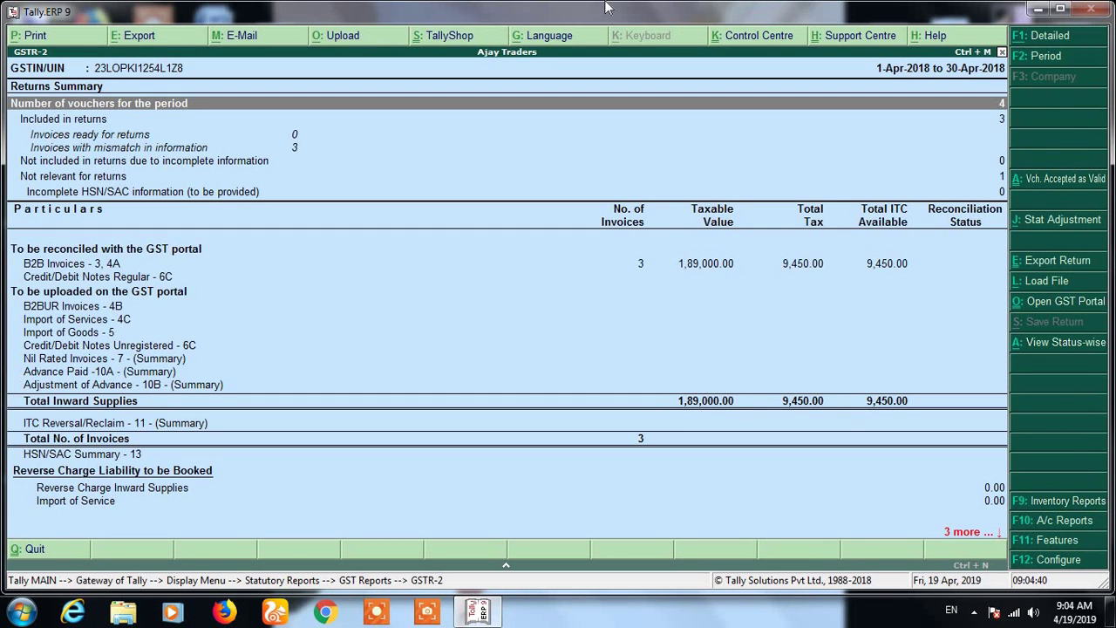
pyautogui.click(643, 266)
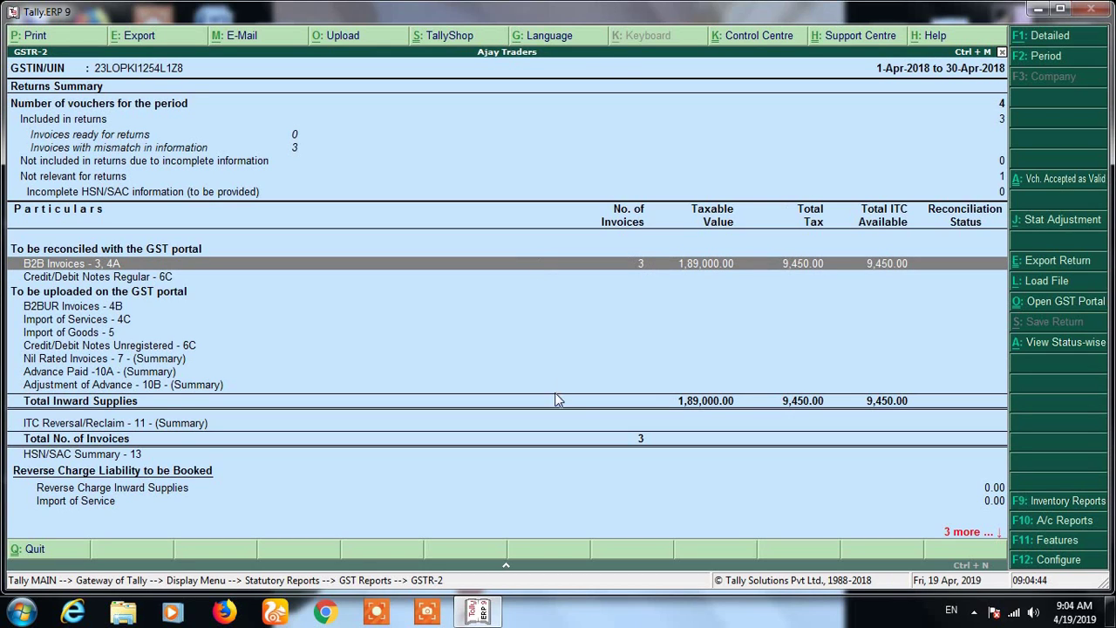
pyautogui.press('Return')
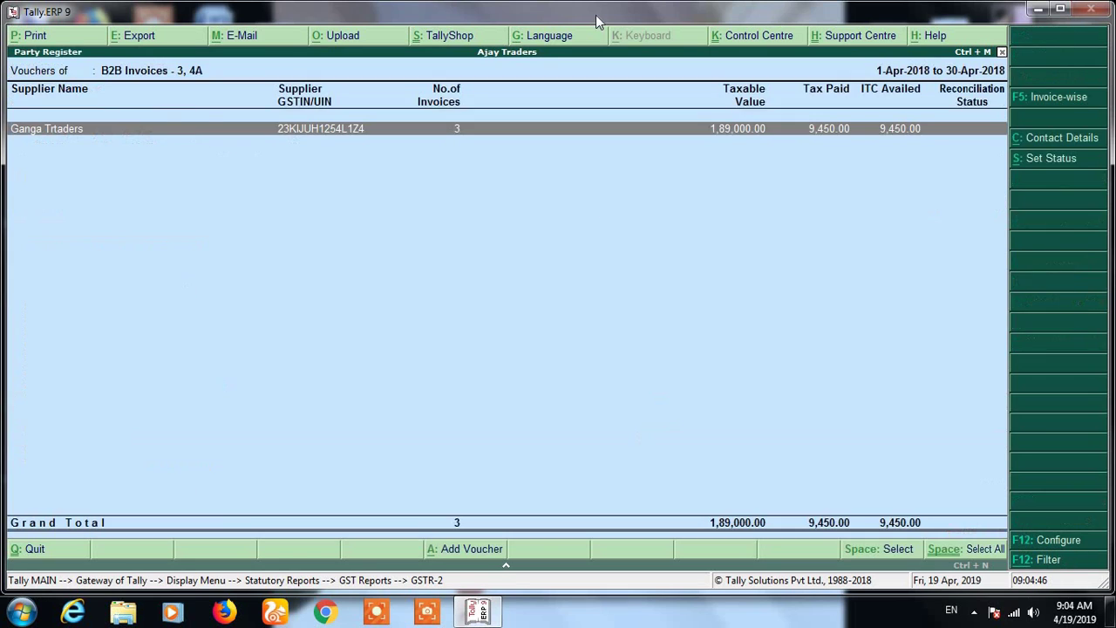
pyautogui.press('Return')
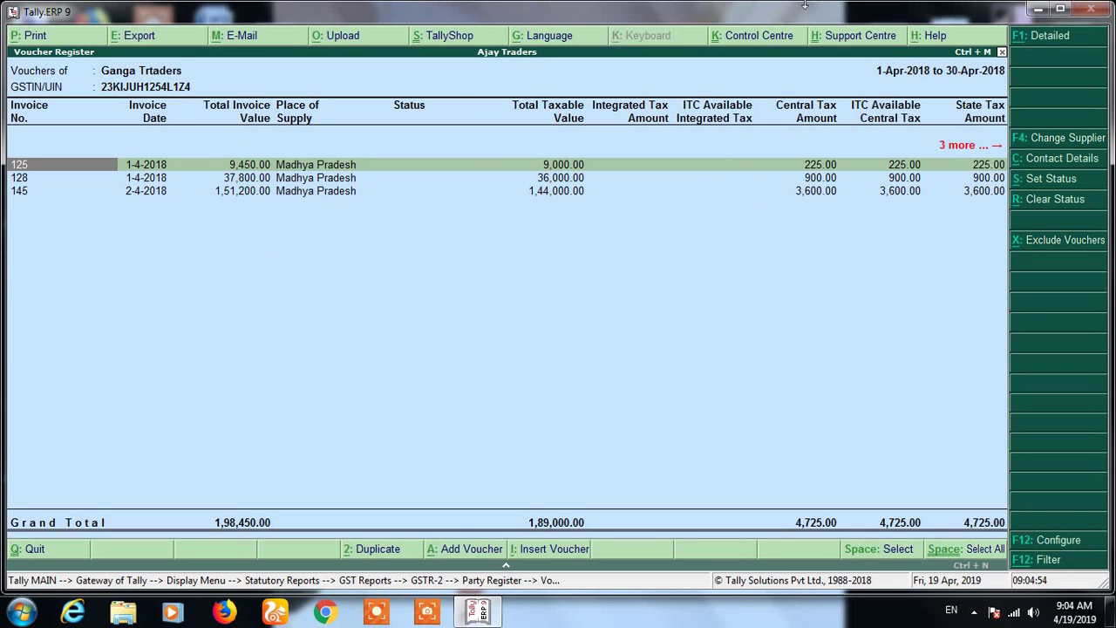
pyautogui.press('Escape')
pyautogui.press('Escape')
pyautogui.press('Escape')
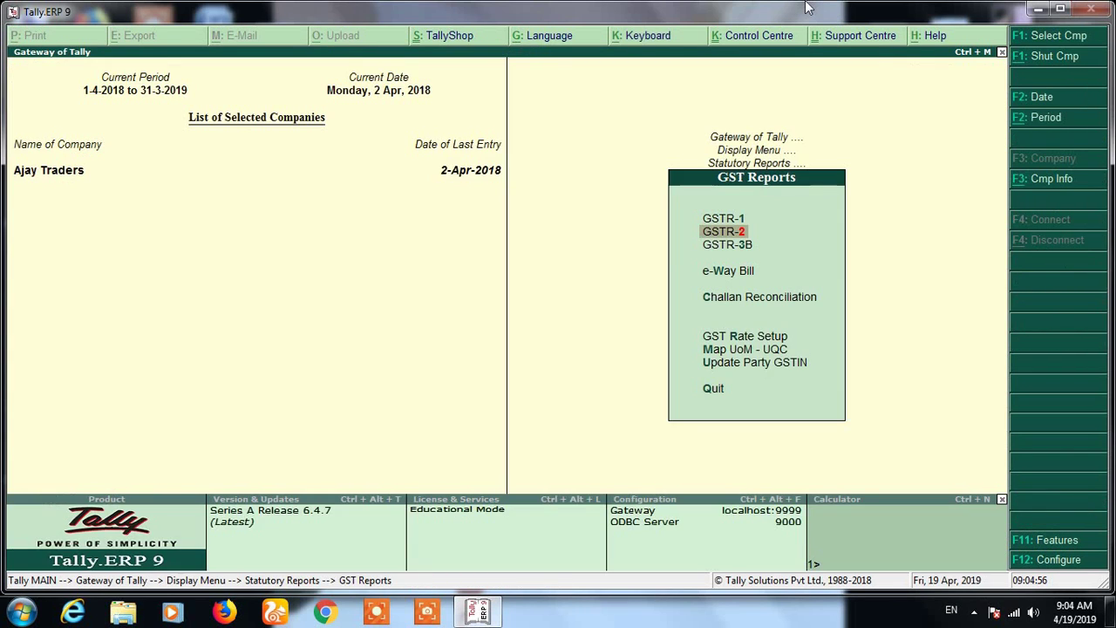
# - Open GSTR-3B and review the sales voucher behind outward taxable supplies in table 3.1 without altering it
pyautogui.press('3')
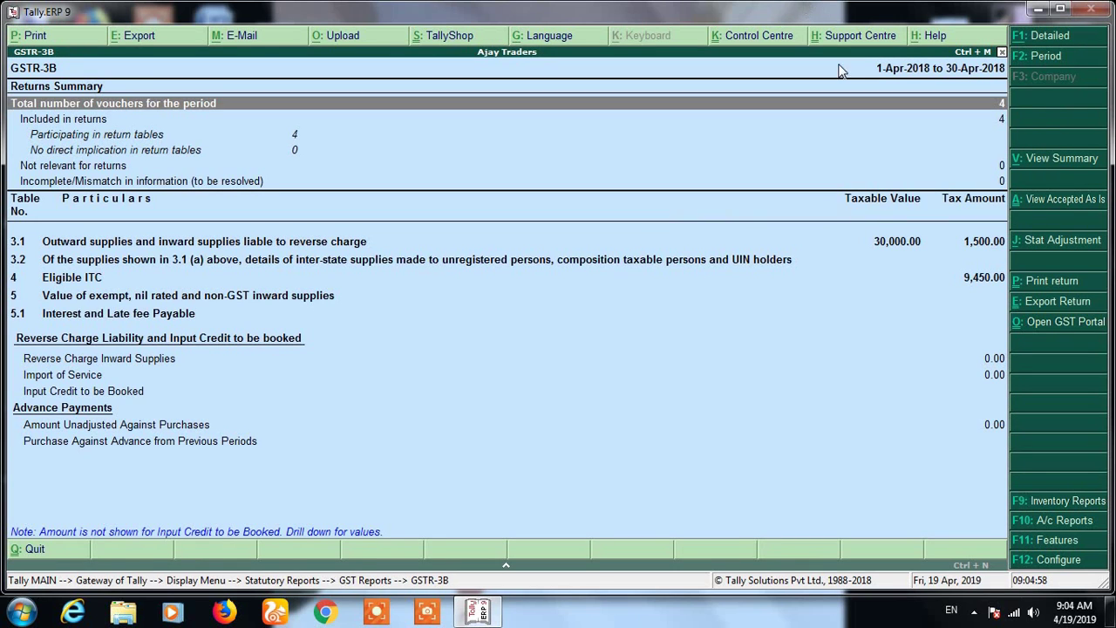
pyautogui.click(889, 244)
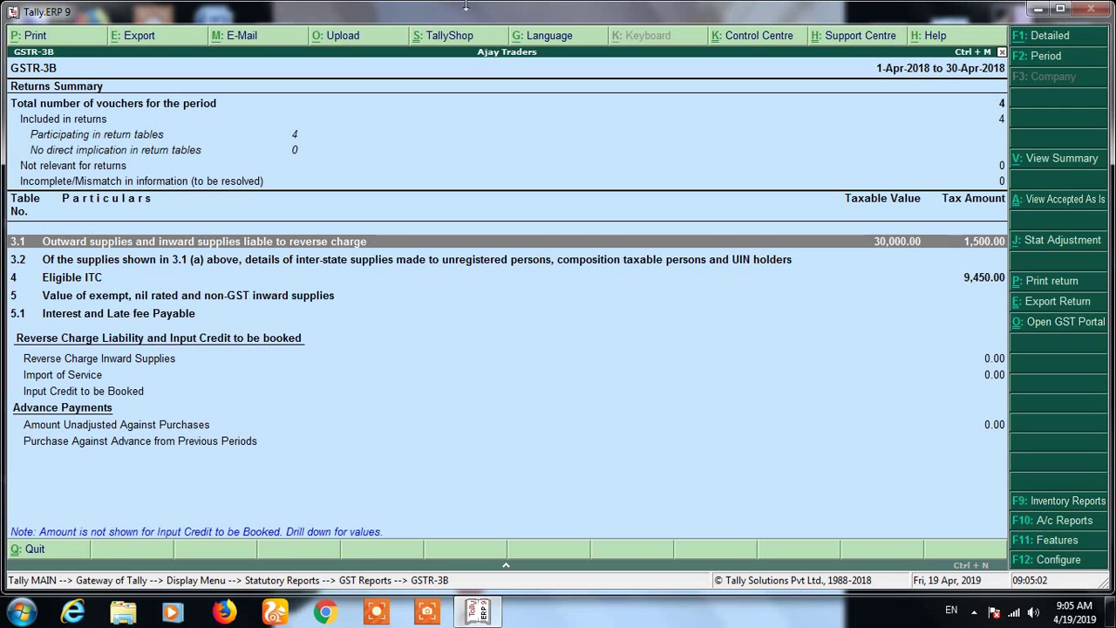
pyautogui.press('Return')
pyautogui.press('Down')
pyautogui.press('Return')
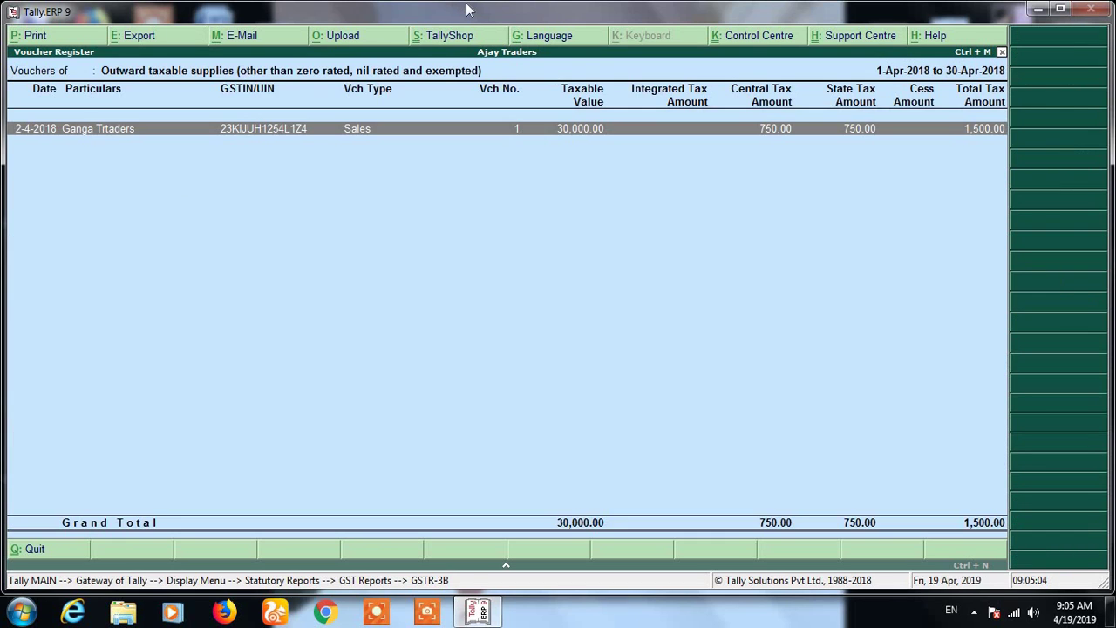
pyautogui.press('Return')
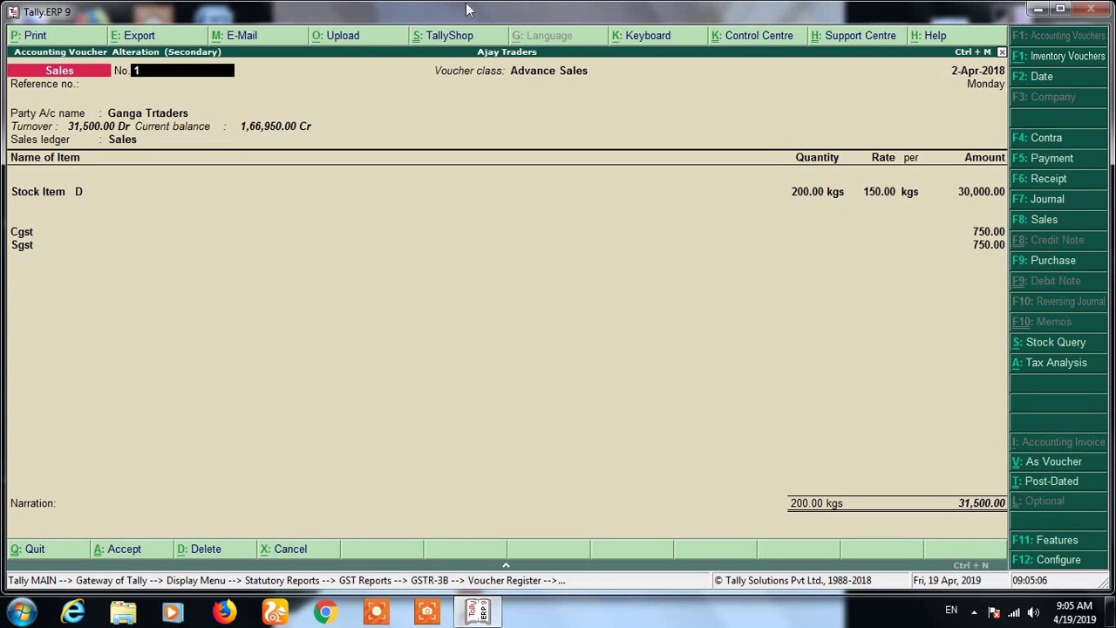
pyautogui.press('Escape')
pyautogui.press('y')
pyautogui.press('Escape')
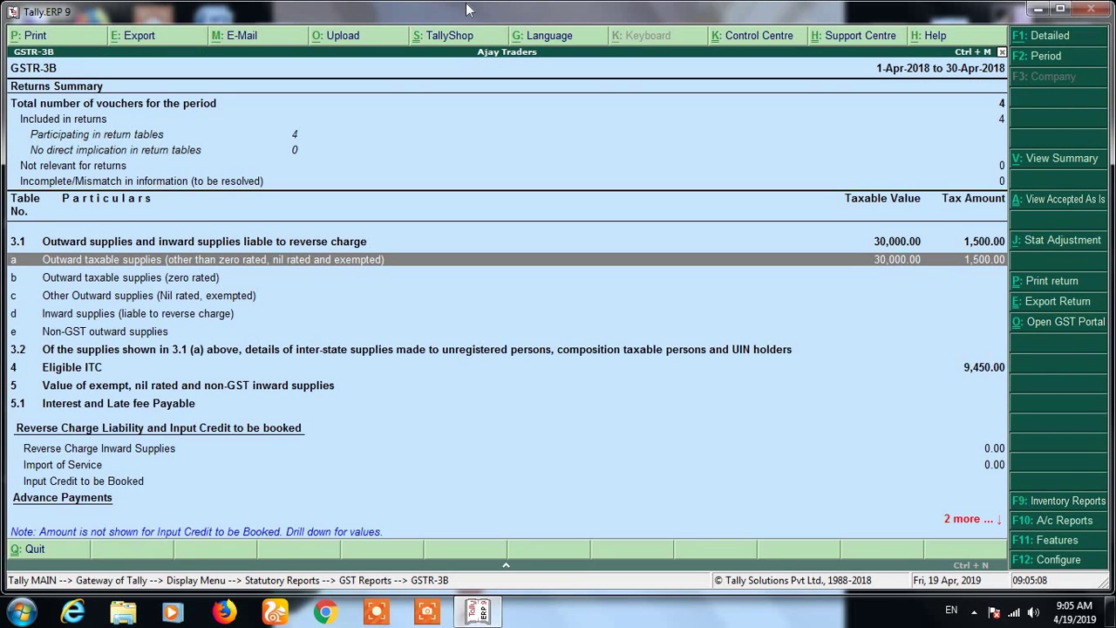
# - Examine the purchase vouchers under All other ITC in the Eligible ITC section of GSTR-3B, and return to the Gateway of Tally
pyautogui.press('Down')
pyautogui.press('Down')
pyautogui.press('Down')
pyautogui.press('Down')
pyautogui.press('Down')
pyautogui.press('Down')
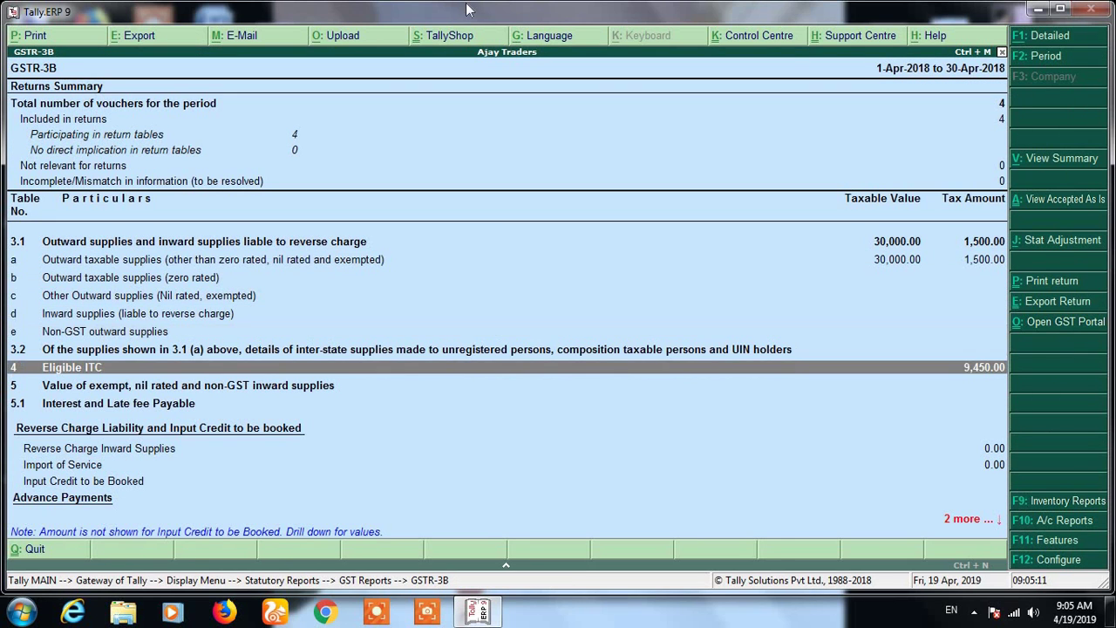
pyautogui.press('Return')
pyautogui.press('Down')
pyautogui.press('Down')
pyautogui.press('Down')
pyautogui.press('Down')
pyautogui.press('Down')
pyautogui.press('Down')
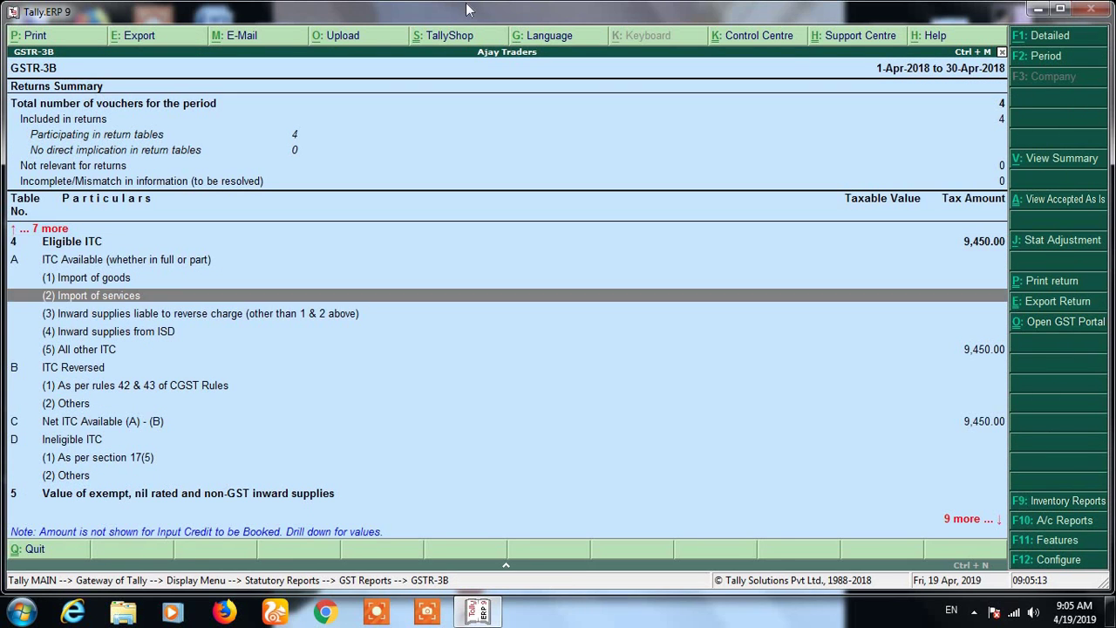
pyautogui.press('Return')
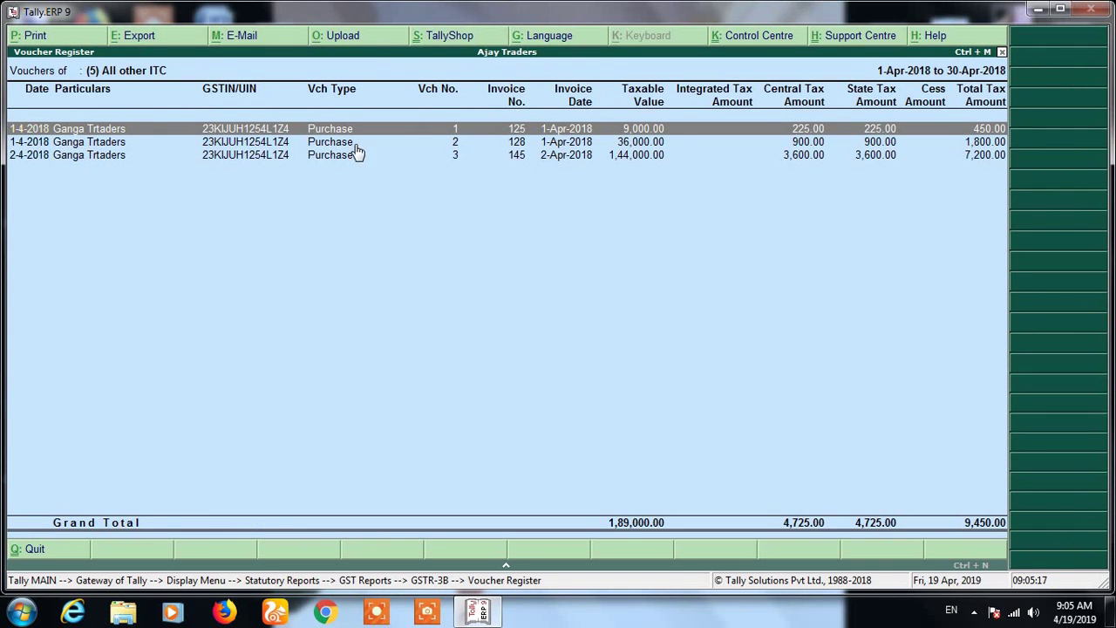
pyautogui.press('Escape')
pyautogui.press('Escape')
pyautogui.press('Escape')
pyautogui.press('Escape')
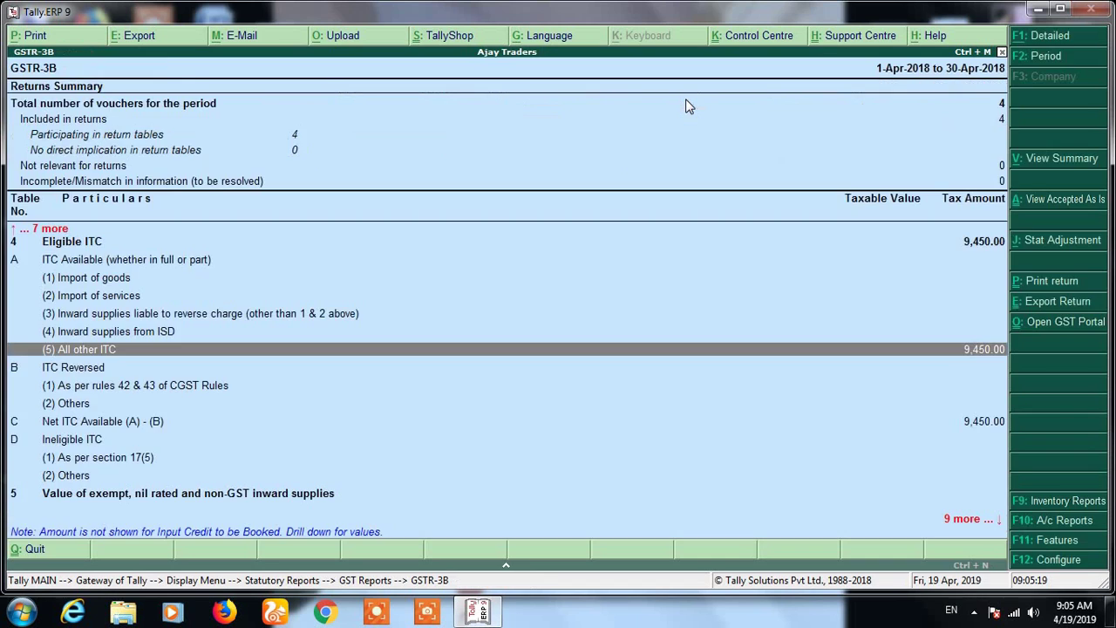
pyautogui.press('Escape')
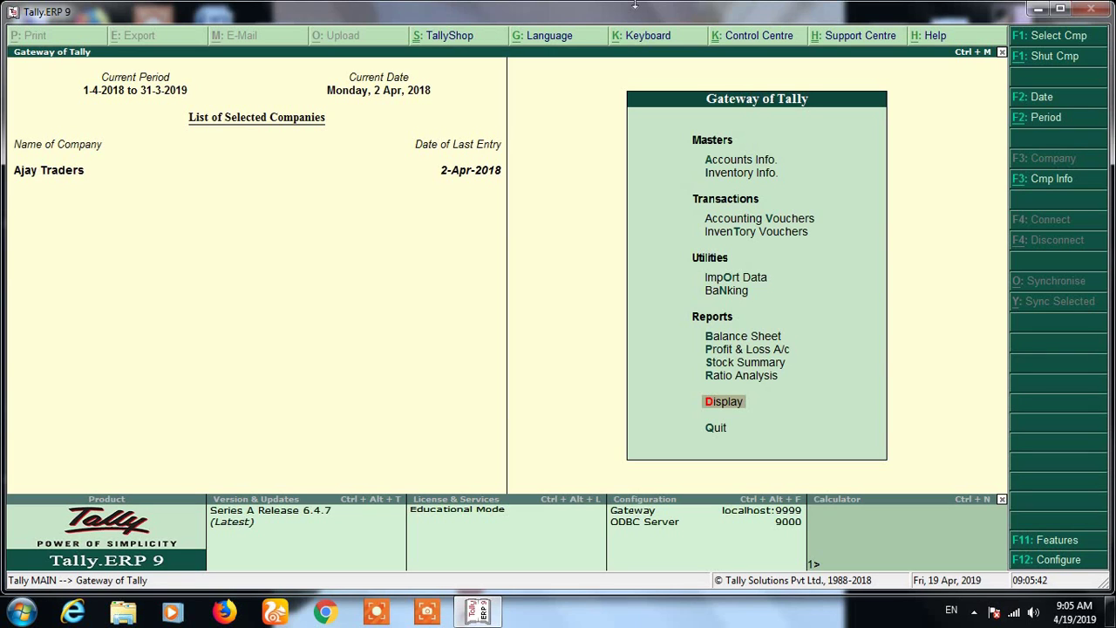
# - Display the ledger vouchers of Ganga Trtaders from the account books
pyautogui.press('Return')
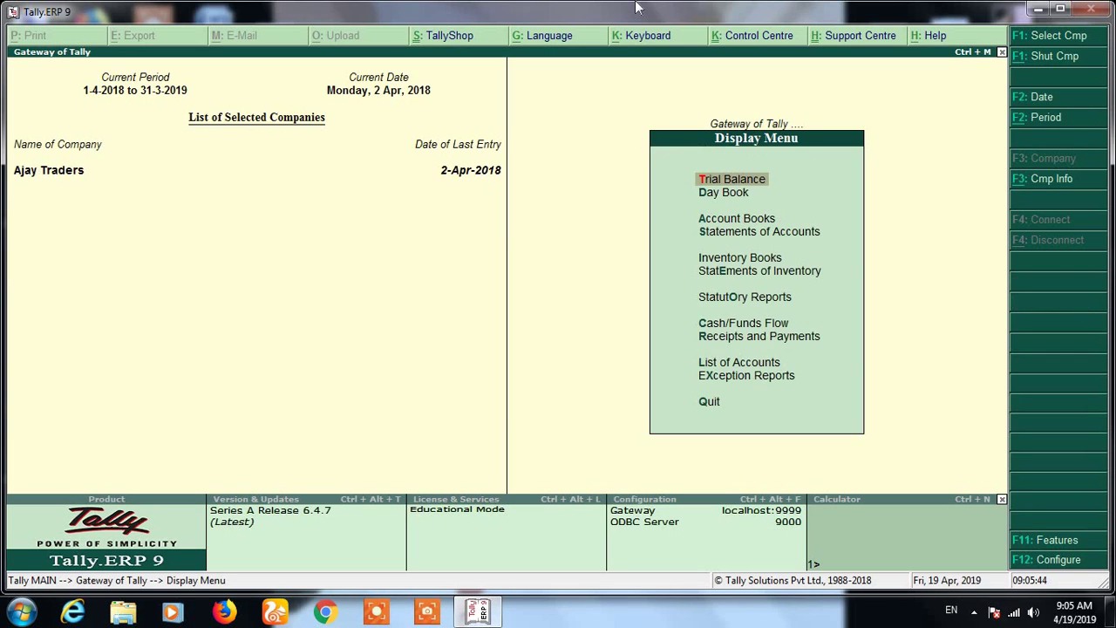
pyautogui.press('Down')
pyautogui.press('Down')
pyautogui.press('Return')
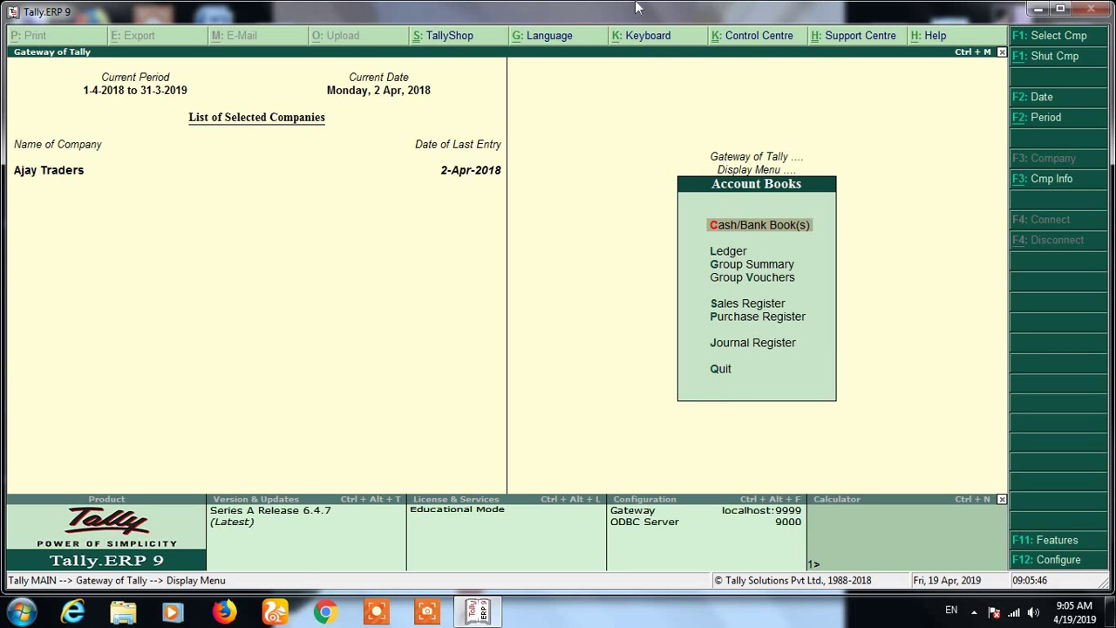
pyautogui.press('l')
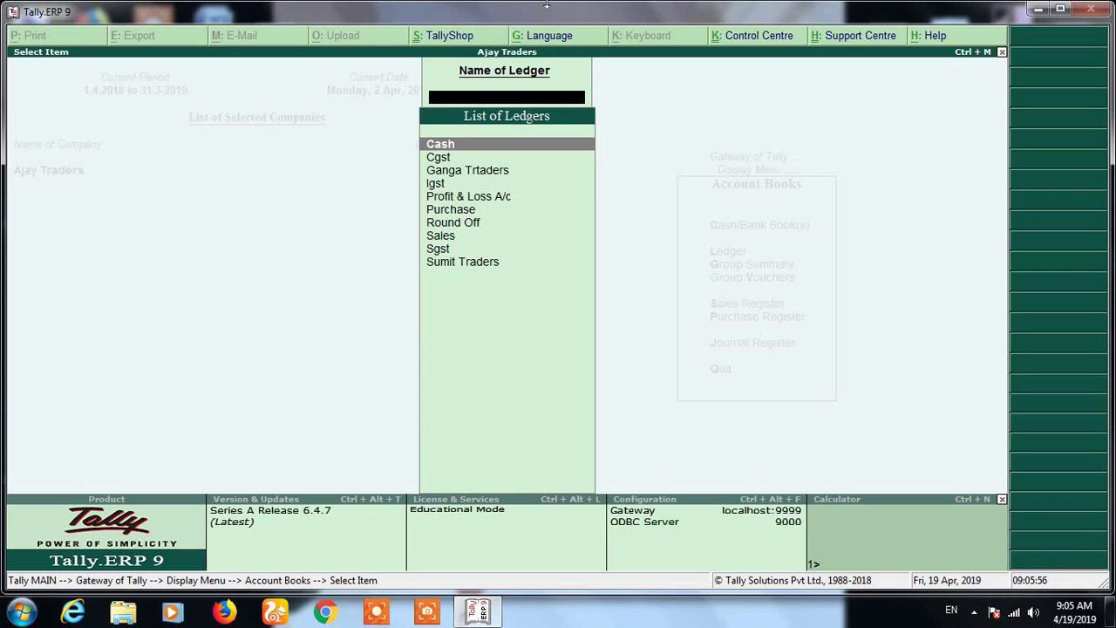
pyautogui.press('Down')
pyautogui.press('Down')
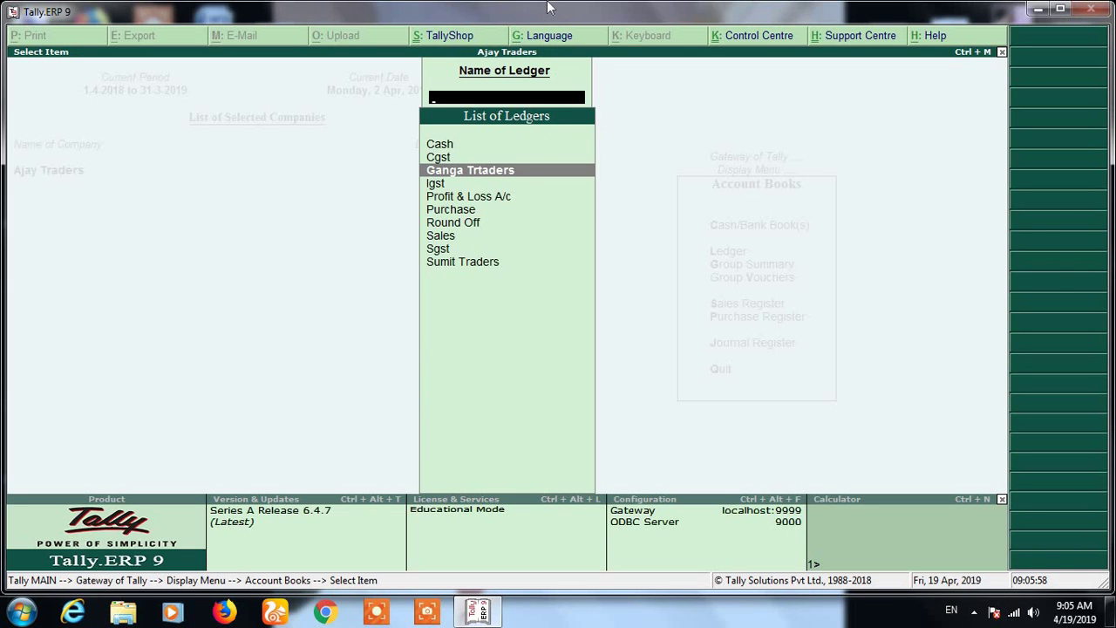
pyautogui.press('Return')
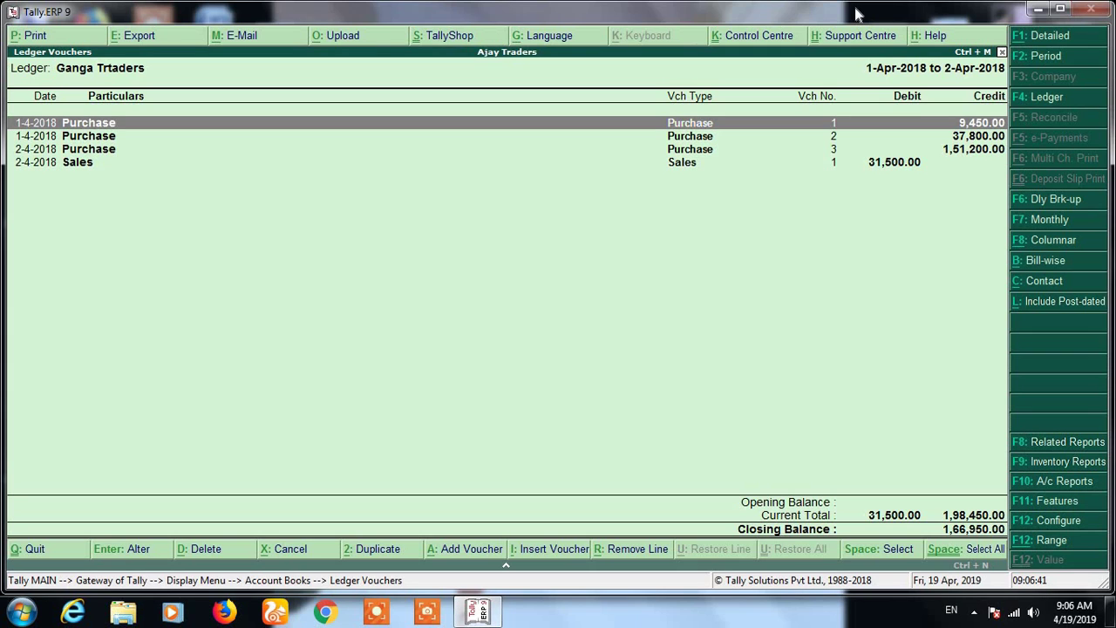
# - Start a new sales voucher with the Advance Sales class from the ledger vouchers, choosing Ganga Trtaders as the party account
pyautogui.press('Down')
pyautogui.press('Down')
pyautogui.press('Down')
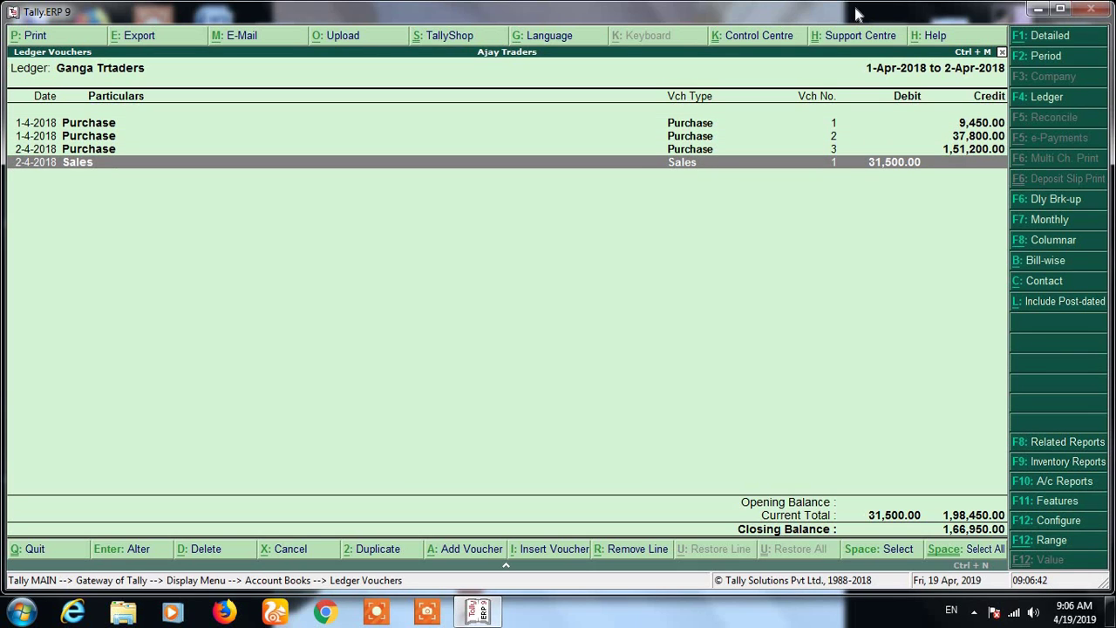
pyautogui.press('Return')
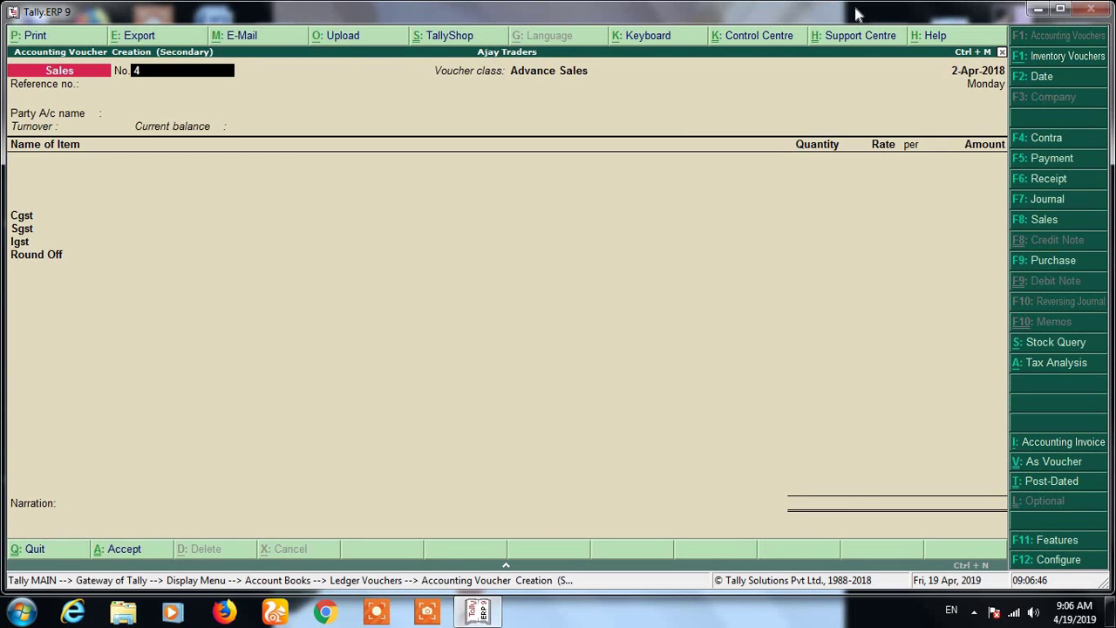
pyautogui.press('Return')
pyautogui.press('Return')
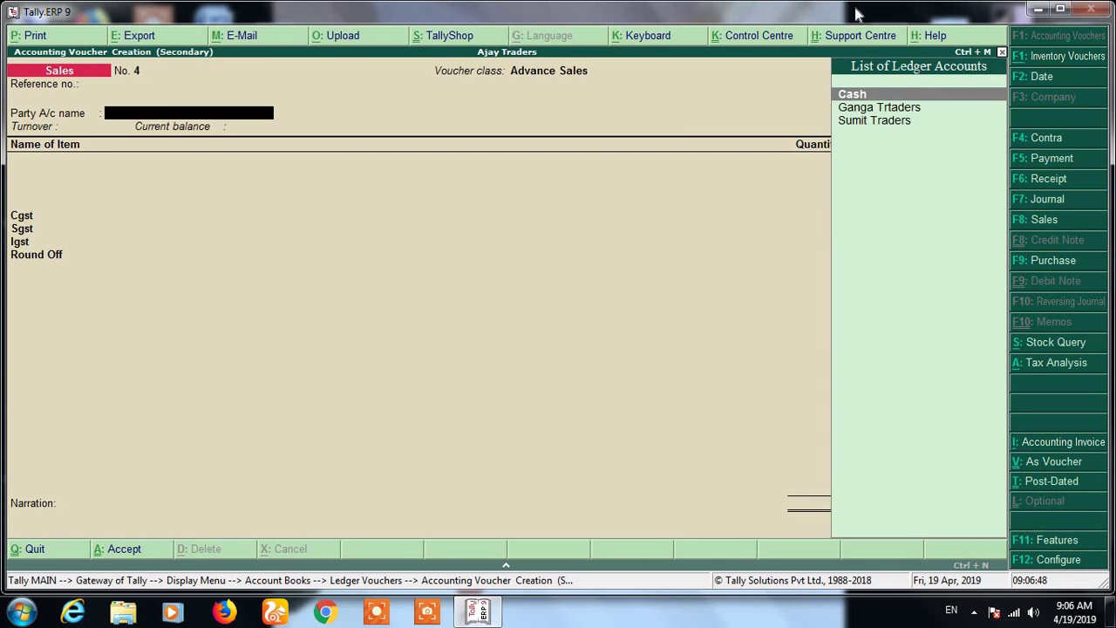
pyautogui.write('Ga')
pyautogui.press('Return')
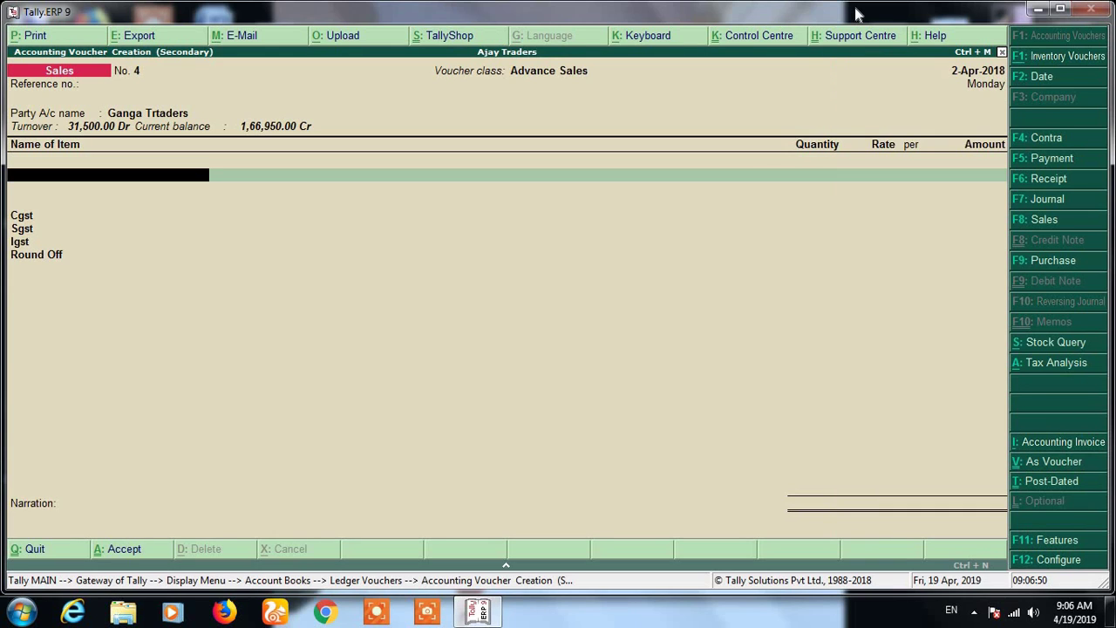
# - Add Stock Item D to the sales voucher with a quantity of 100 kgs
pyautogui.press('Down')
pyautogui.press('Down')
pyautogui.press('Down')
pyautogui.press('Down')
pyautogui.press('Down')
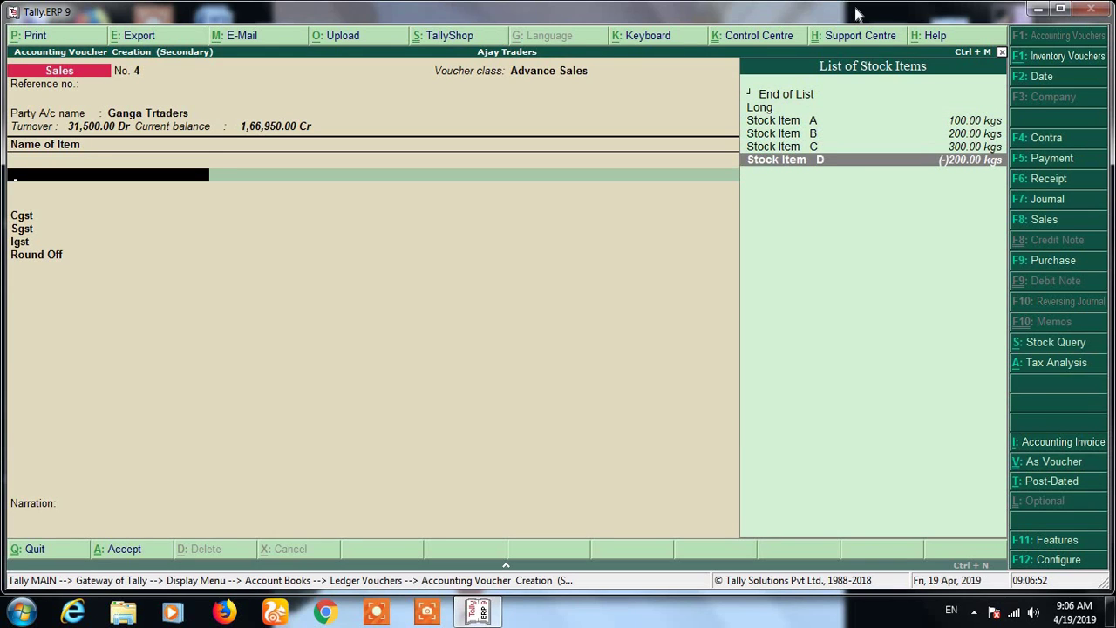
pyautogui.press('Return')
pyautogui.write('100')
# - Keep the remaining default entries for the item and taxes, and save the sales voucher
pyautogui.press('Return')
pyautogui.press('Return')
pyautogui.press('Return')
pyautogui.press('Return')
pyautogui.press('Return')
pyautogui.press('Return')
pyautogui.press('Return')
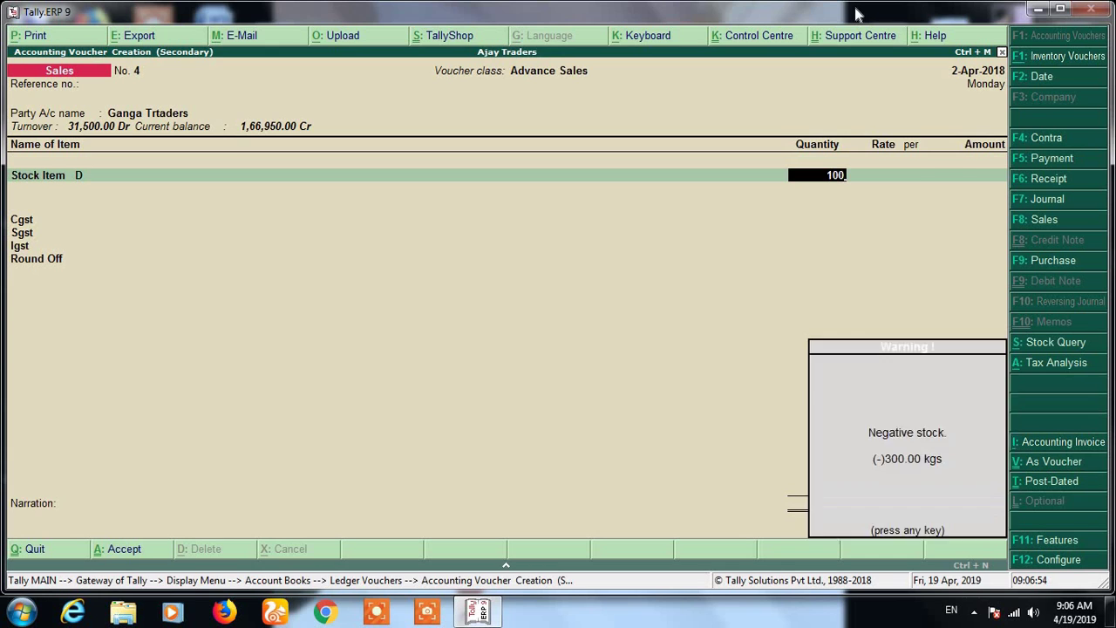
pyautogui.press('Return')
pyautogui.press('Return')
pyautogui.press('Return')
pyautogui.press('Return')
pyautogui.press('Return')
pyautogui.press('Return')
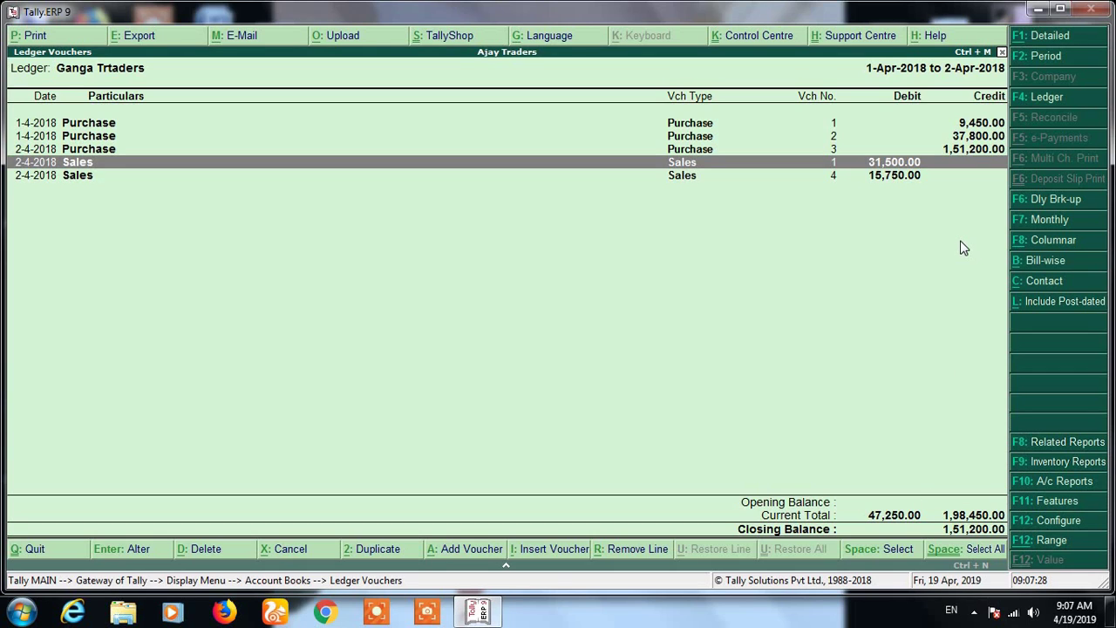
# - Start a payment voucher from the ledger vouchers, keeping its date and choosing Cash as the account
pyautogui.press('Down')
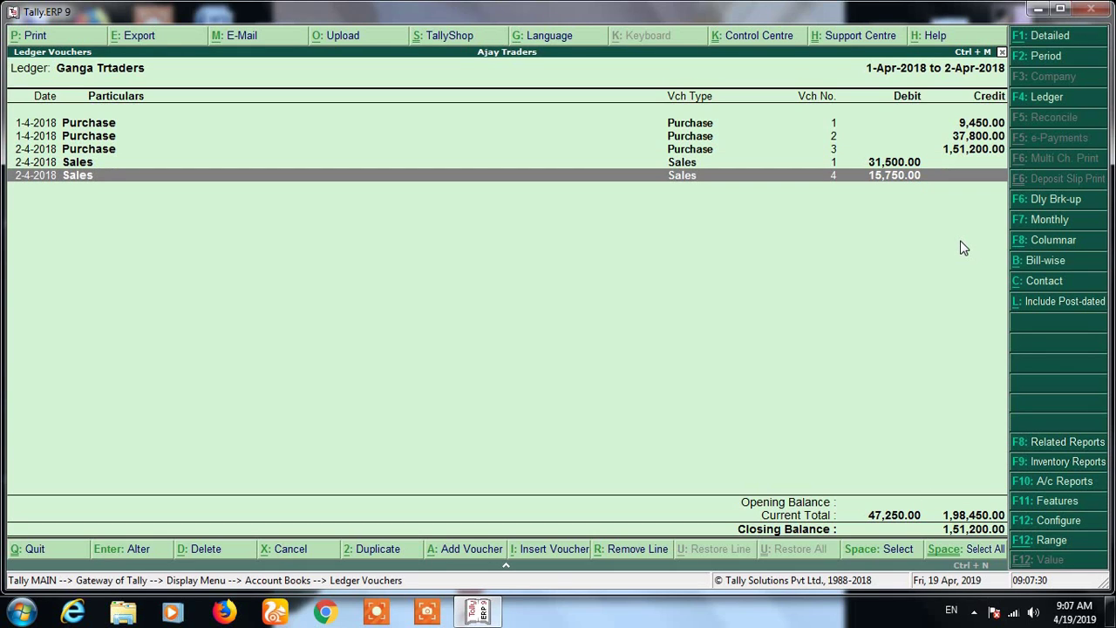
pyautogui.hotkey('alt', 'a')
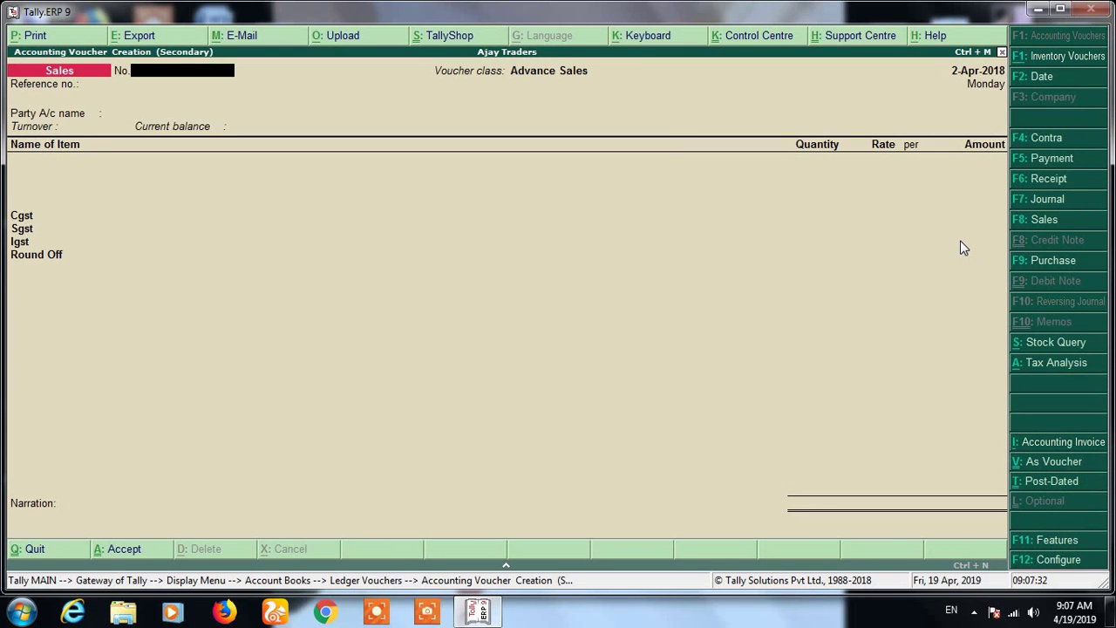
pyautogui.press('F5')
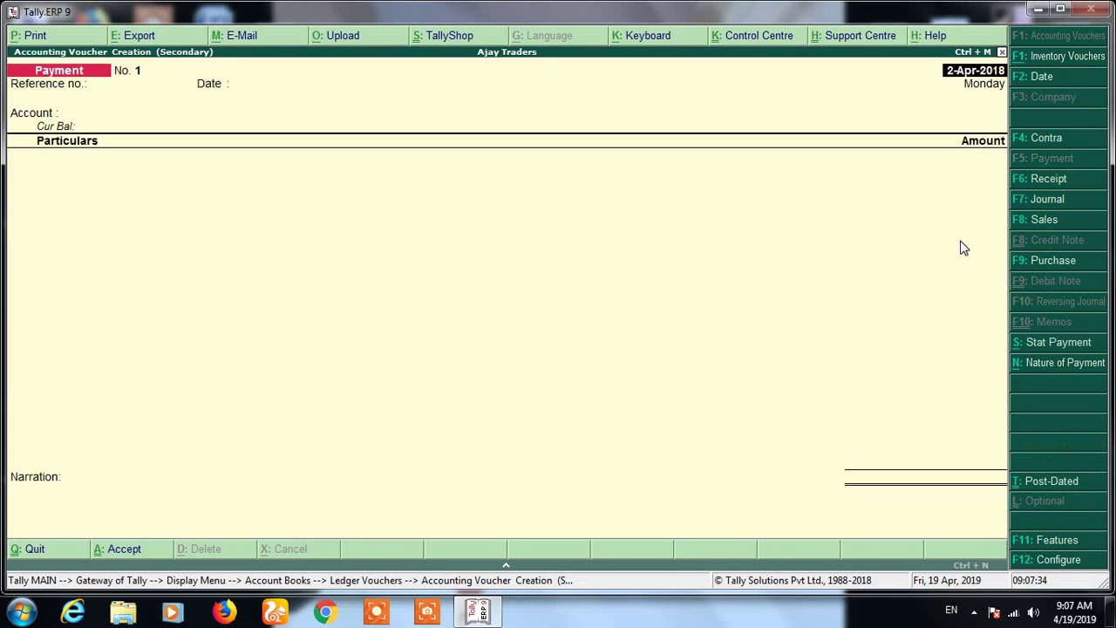
pyautogui.press('Return')
pyautogui.press('Return')
pyautogui.press('Return')
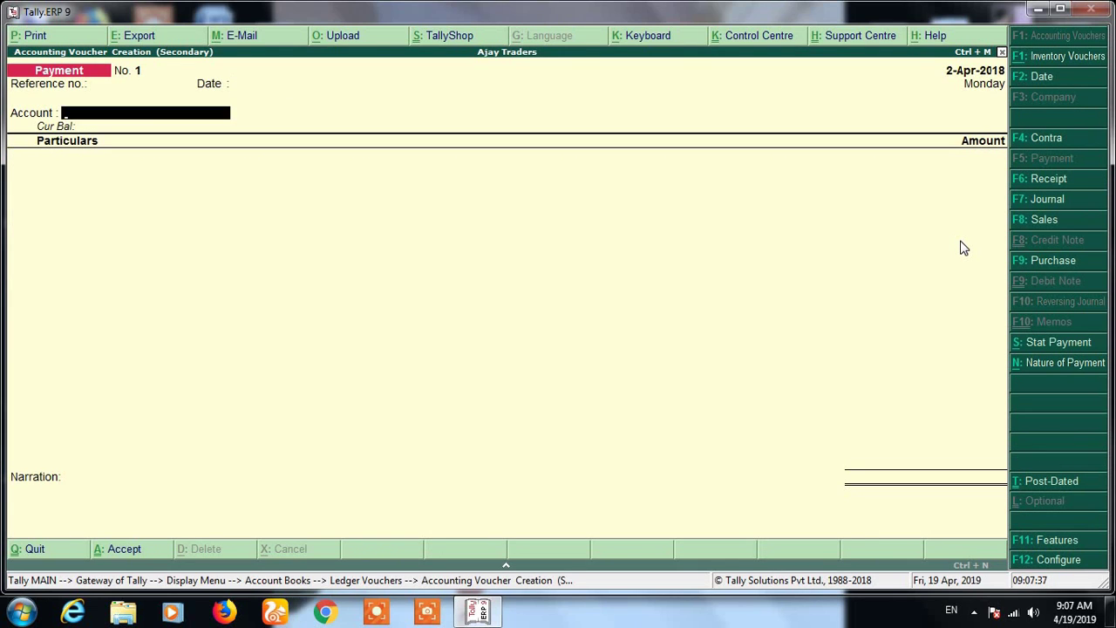
pyautogui.write('Ca')
pyautogui.press('Return')
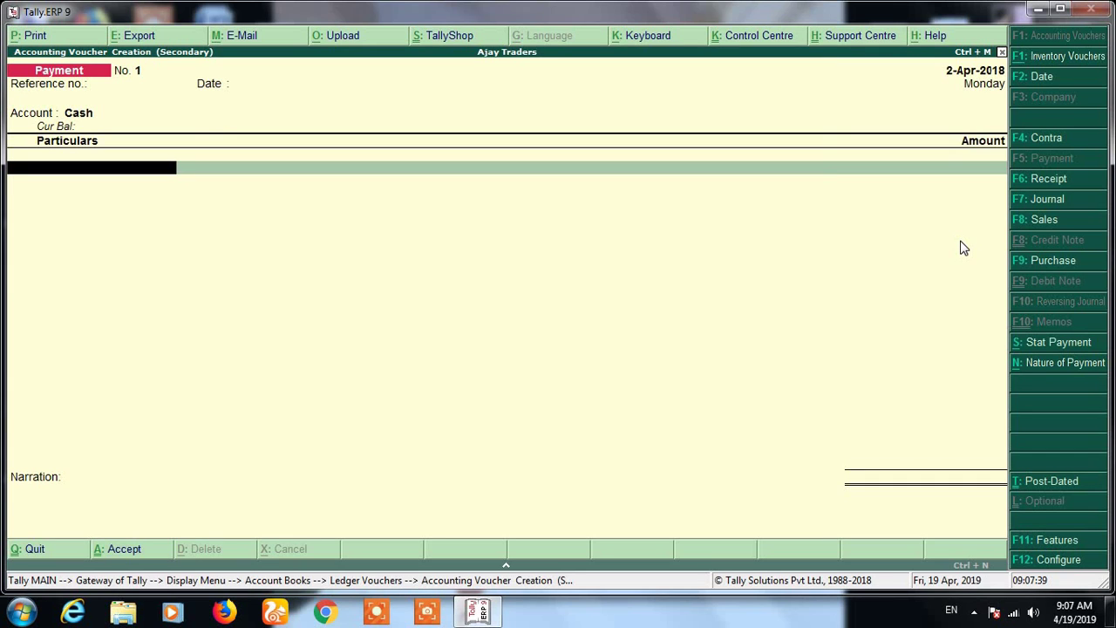
# - Enter Ganga Trtaders as the party being paid, with an amount of 40,000
pyautogui.write('Ga')
pyautogui.press('Return')
pyautogui.write('40,0')
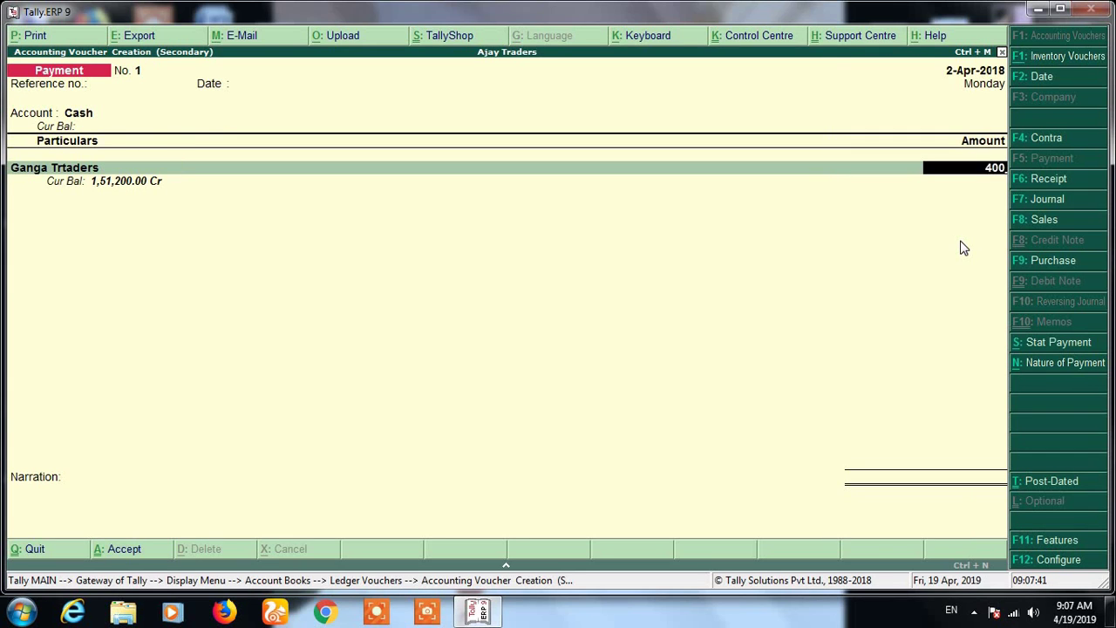
pyautogui.write('00')
pyautogui.press('Return')
# - Allocate the payment against references 1 (31,500 Cr), 125 (9,450 Dr), 128 (37,800 Dr) and 145 (24,250 Dr), and save the voucher
pyautogui.press('Return')
pyautogui.press('Return')
pyautogui.press('Return')
pyautogui.press('Return')
pyautogui.press('Return')
pyautogui.press('Return')
pyautogui.press('Return')
pyautogui.press('Return')
pyautogui.press('Return')
pyautogui.press('Return')
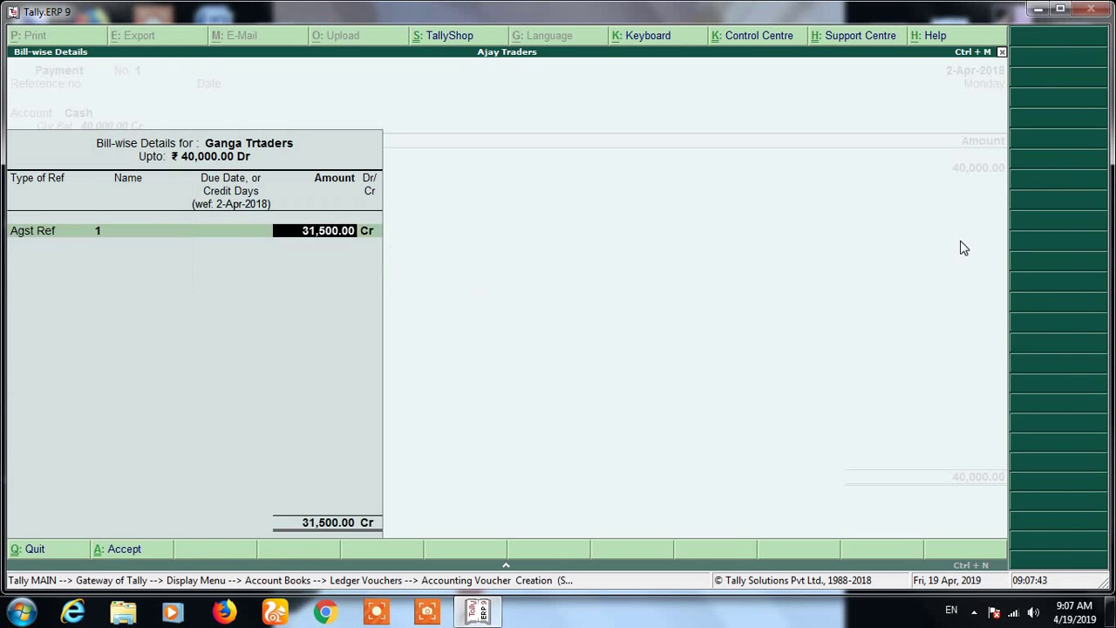
pyautogui.press('Return')
pyautogui.press('Return')
pyautogui.press('Return')
pyautogui.press('Return')
pyautogui.press('Return')
pyautogui.press('Return')
pyautogui.press('Return')
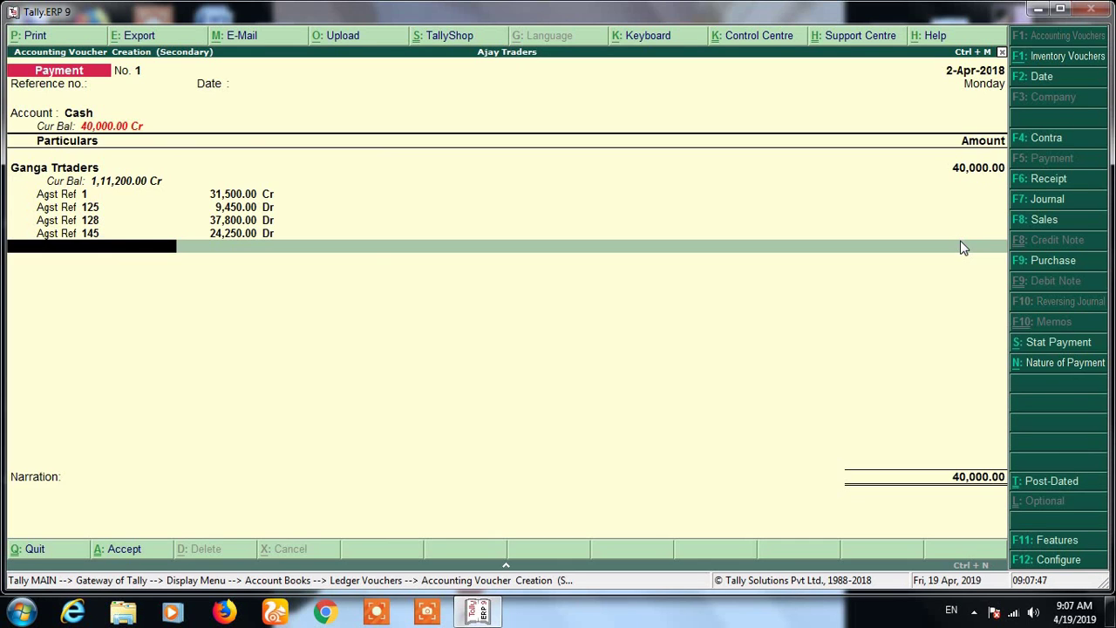
pyautogui.press('Return')
pyautogui.press('Return')
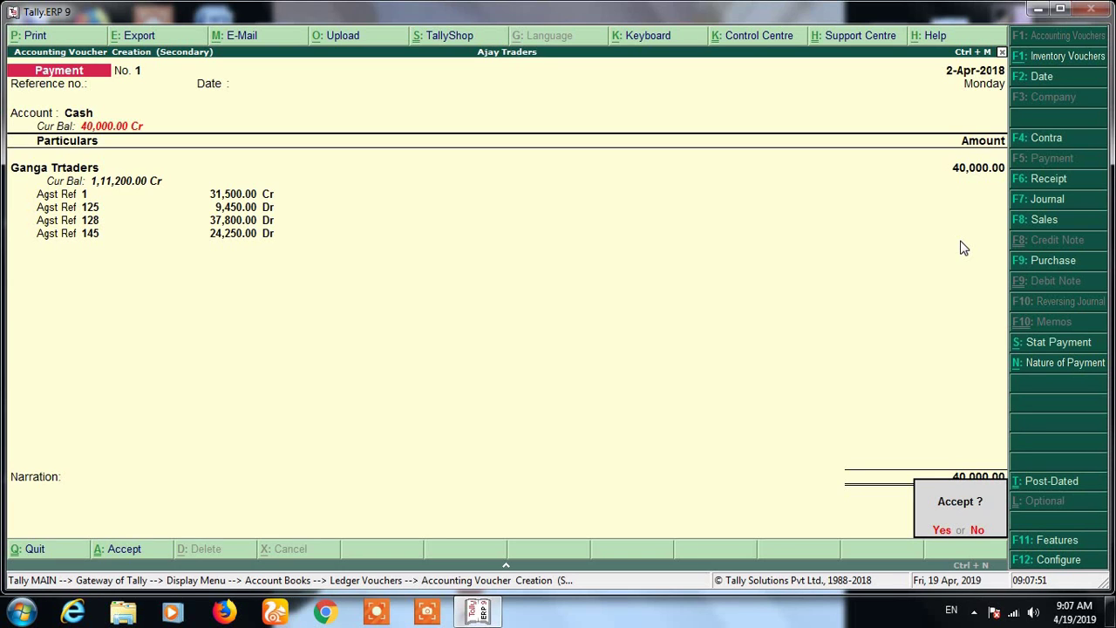
pyautogui.press('Return')
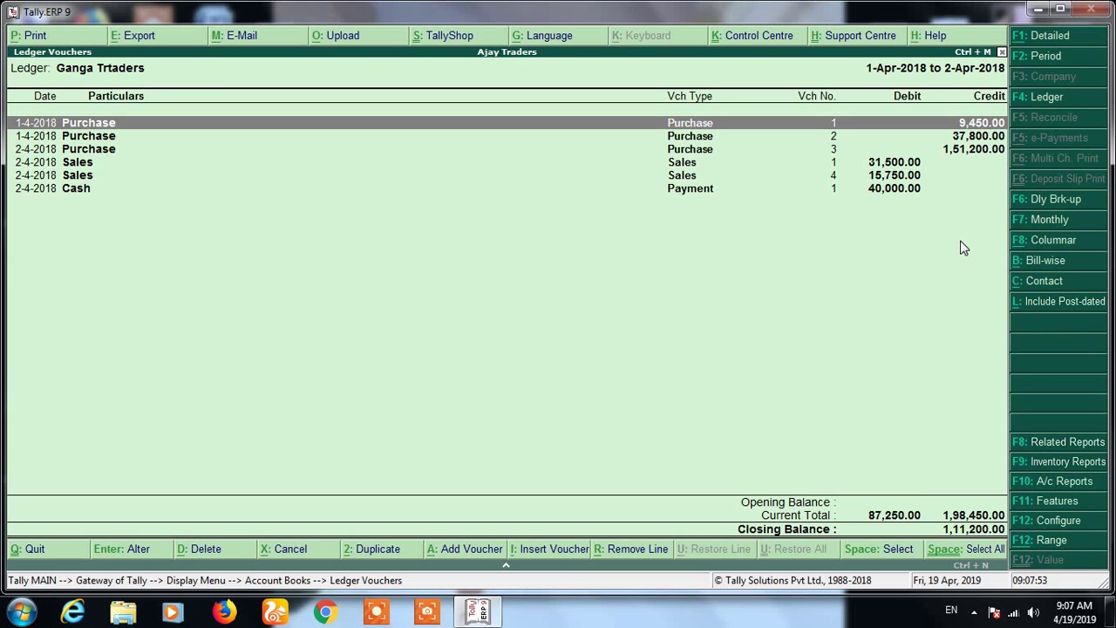
# - Review the sales and cash payment entries in the Ganga Trtaders ledger
pyautogui.press('Down')
pyautogui.press('Down')
pyautogui.press('Down')
pyautogui.press('Down')
pyautogui.press('Down')
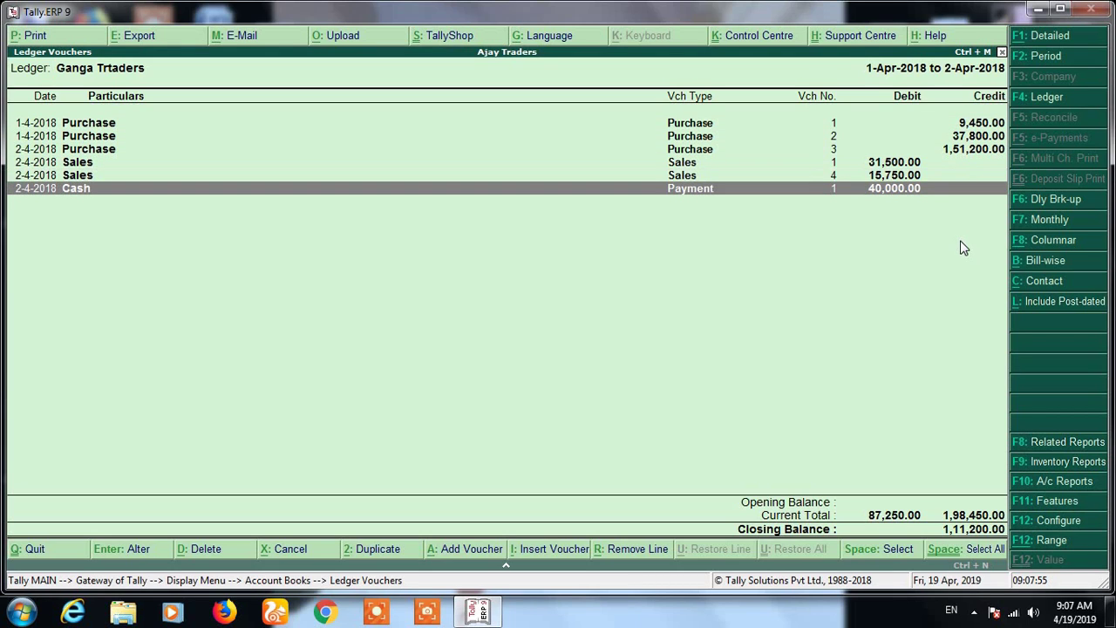
pyautogui.press('Up')
pyautogui.press('Up')
pyautogui.press('Down')
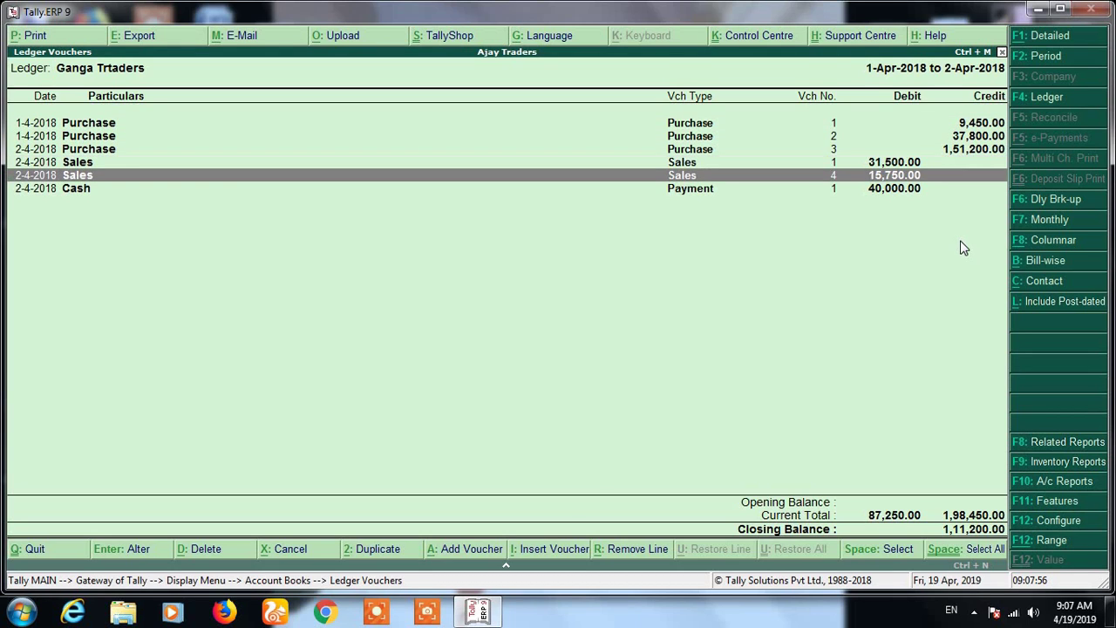
pyautogui.press('Down')
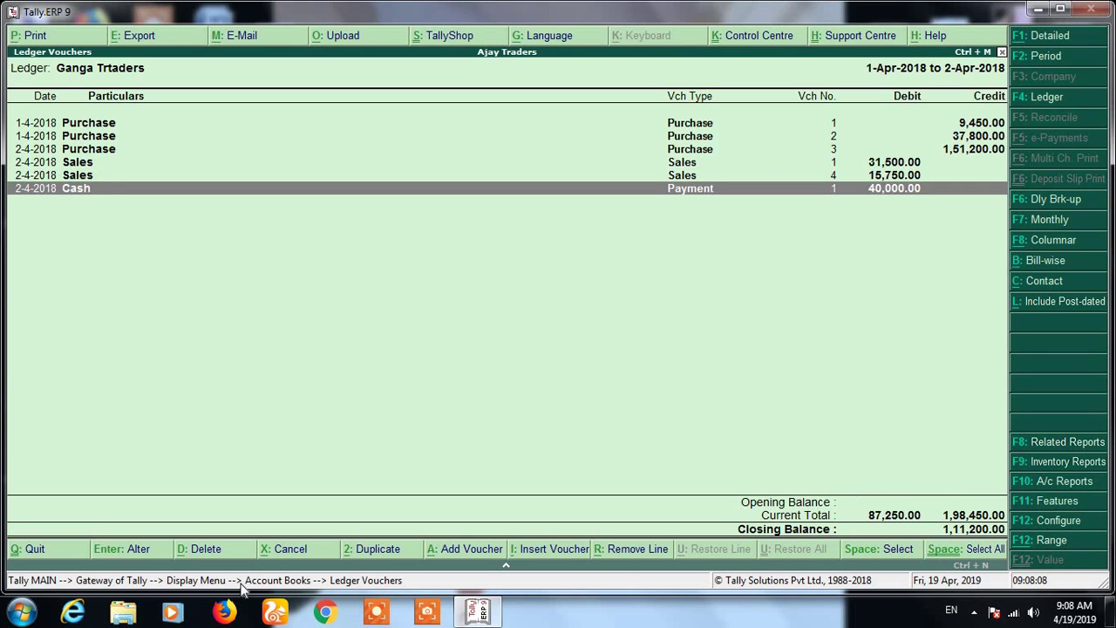
# - Check the ledger's closing balance in the Windows Calculator by subtracting 87250 from 198450, and close the calculator
pyautogui.click(21, 610)
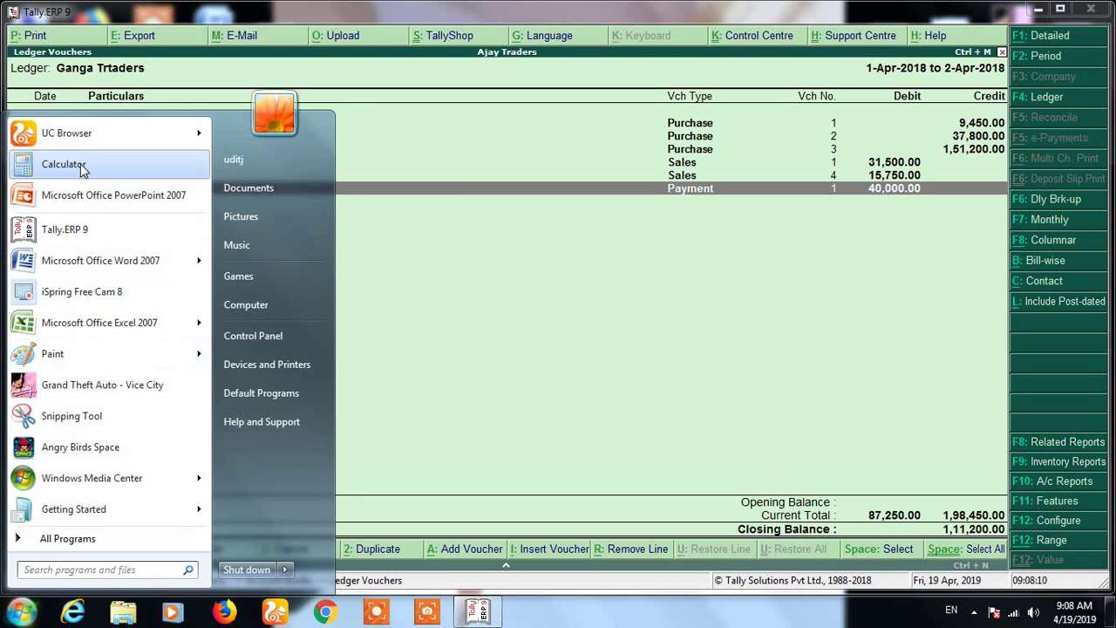
pyautogui.click(53, 165)
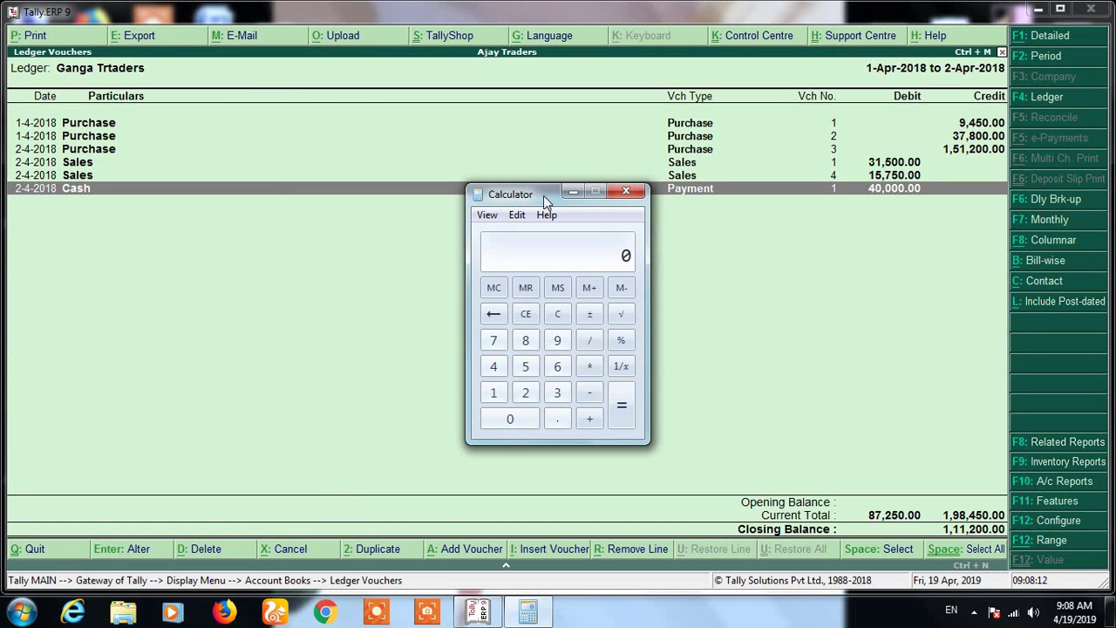
pyautogui.moveTo(543, 196); pyautogui.dragTo(419, 117)
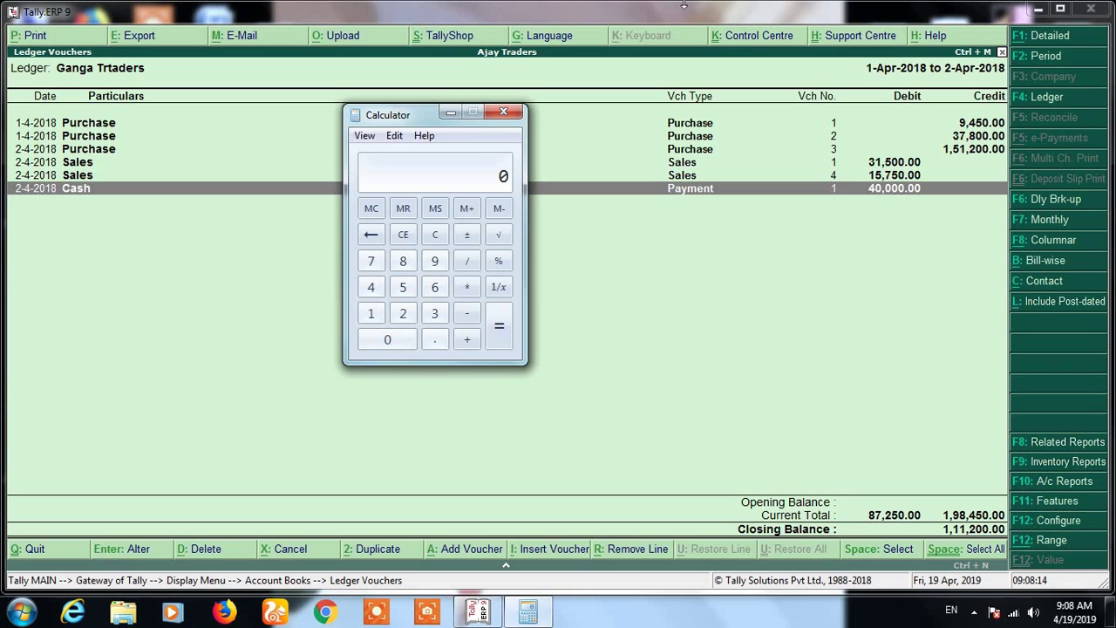
pyautogui.write('198450-')
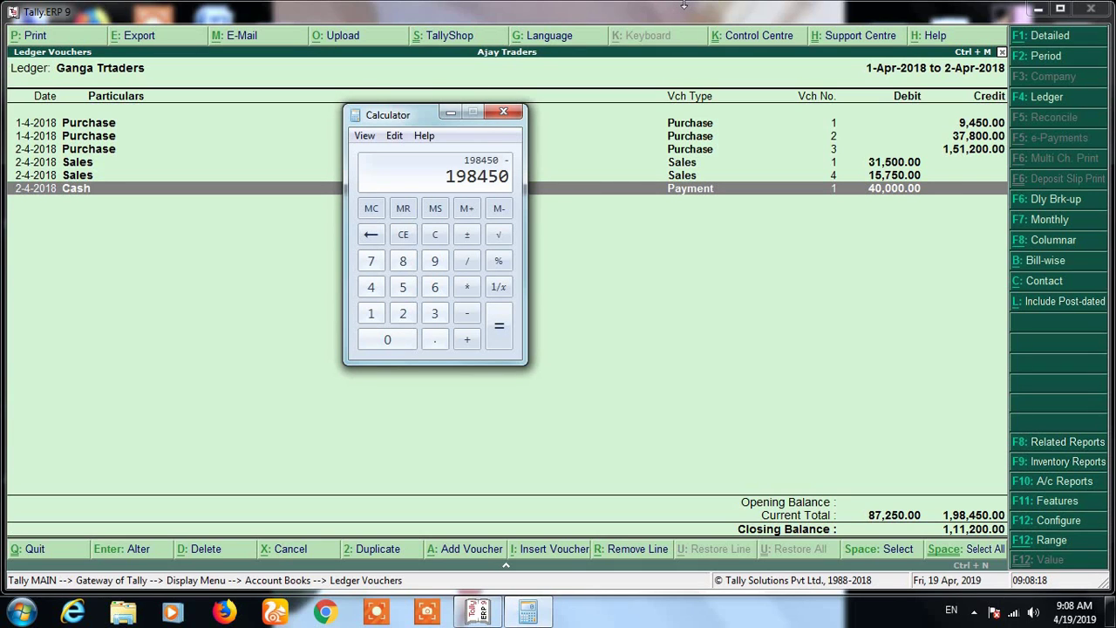
pyautogui.write('87250')
pyautogui.press('Return')
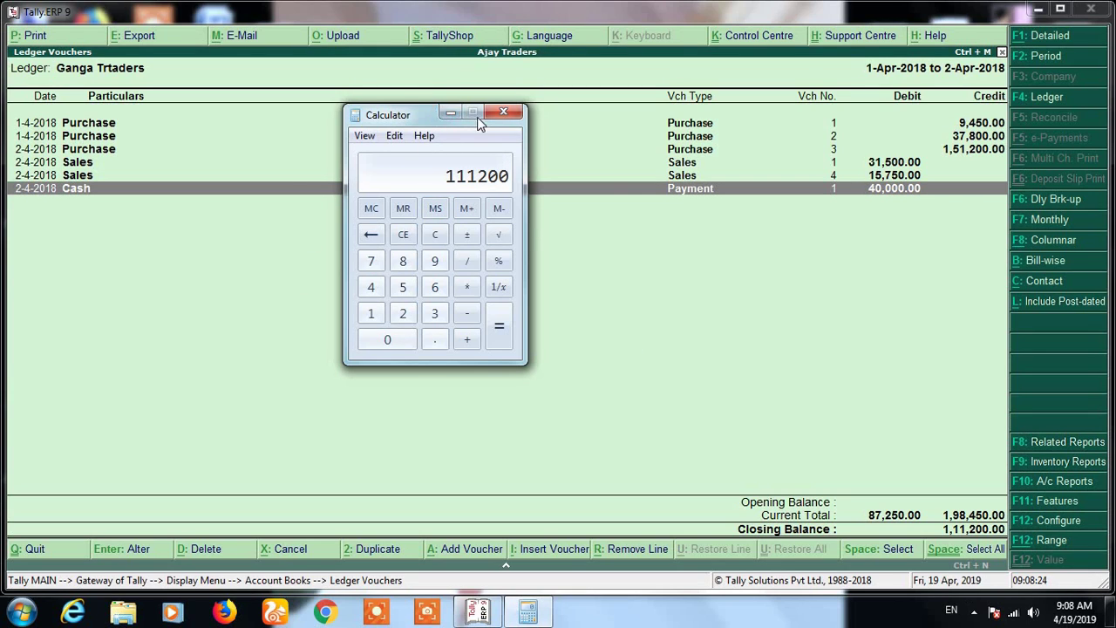
pyautogui.click(504, 113)
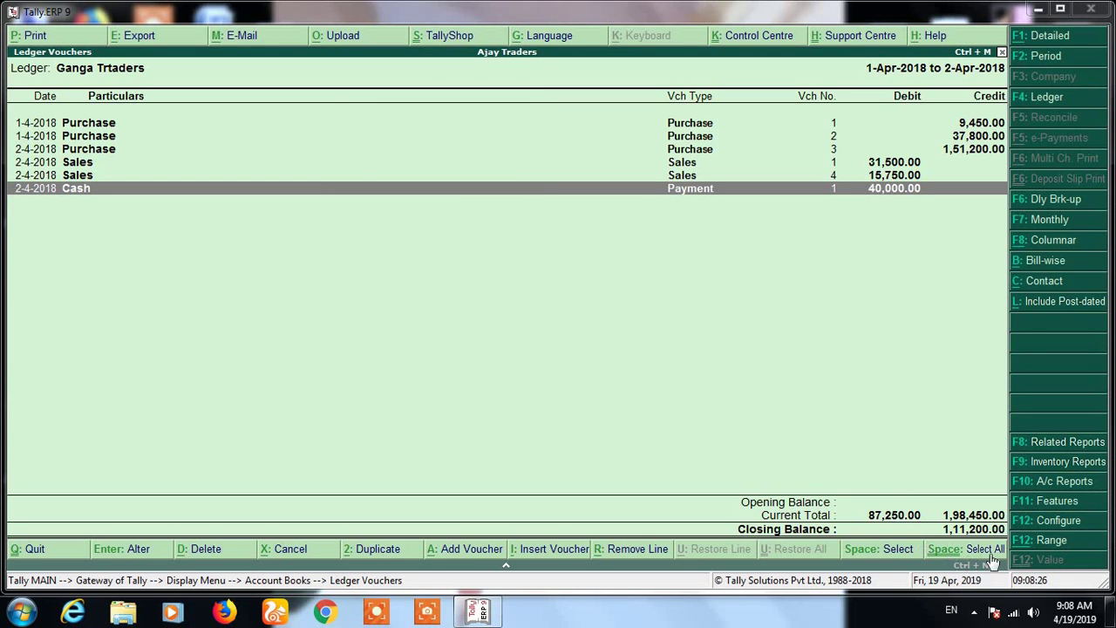